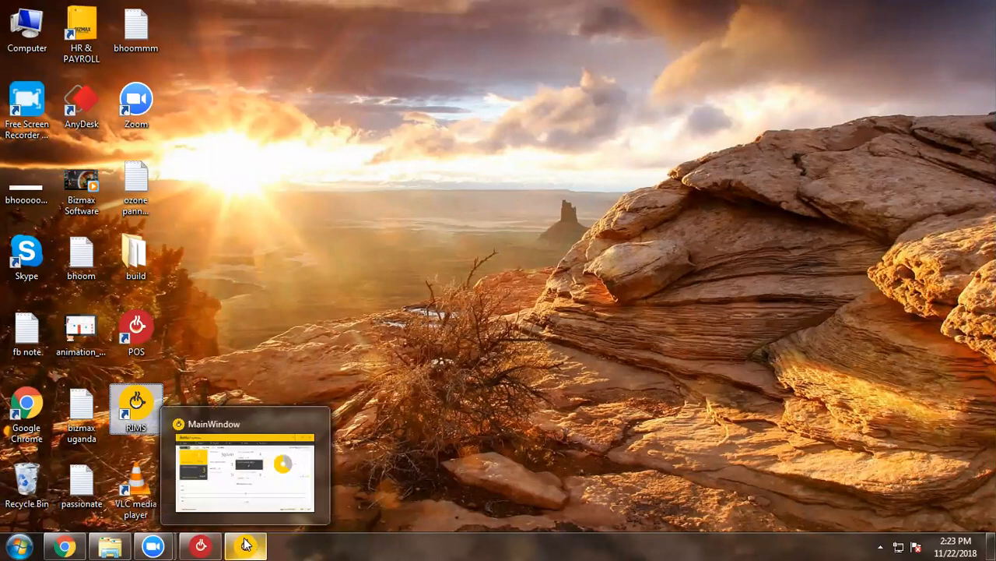
# Bring the running BizMax POS window to the front from its taskbar preview.
pyautogui.moveTo(213, 544)
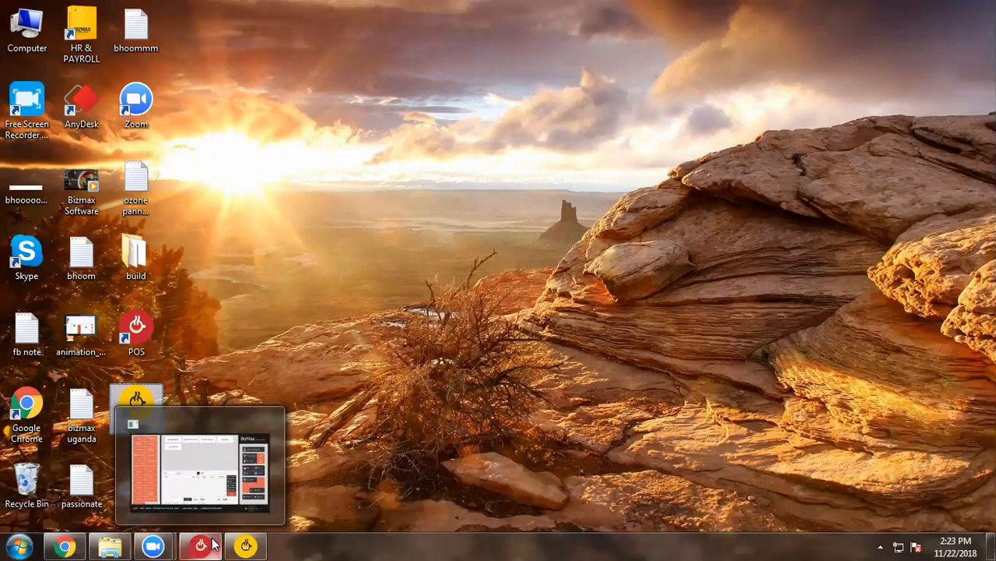
pyautogui.click(212, 508)
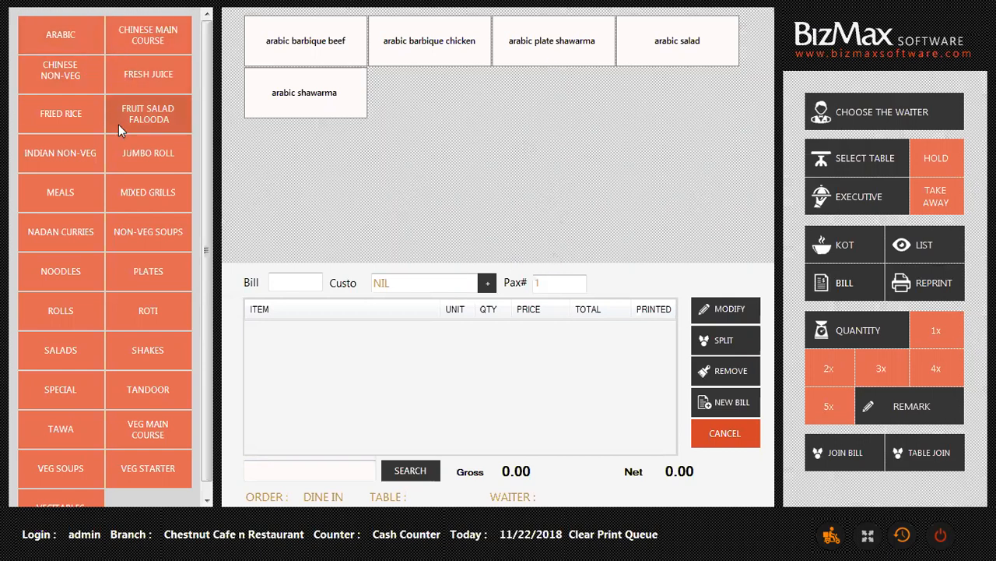
# Browse ARABIC and CHINESE NON-VEG dishes, add one arabic barbique beef (180.00), and open the new-customer form.
pyautogui.click(50, 38)
pyautogui.click(86, 75)
pyautogui.click(76, 41)
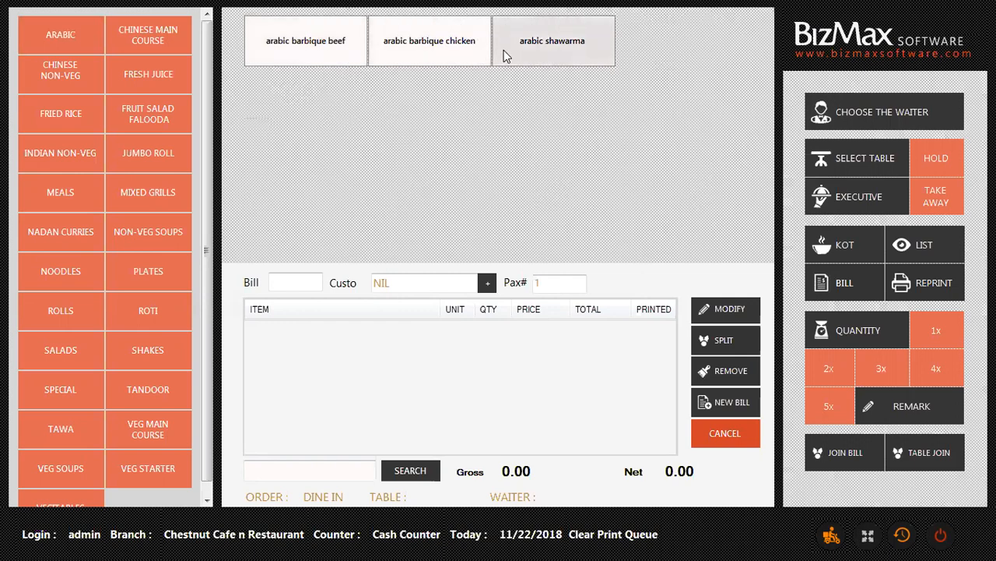
pyautogui.click(310, 49)
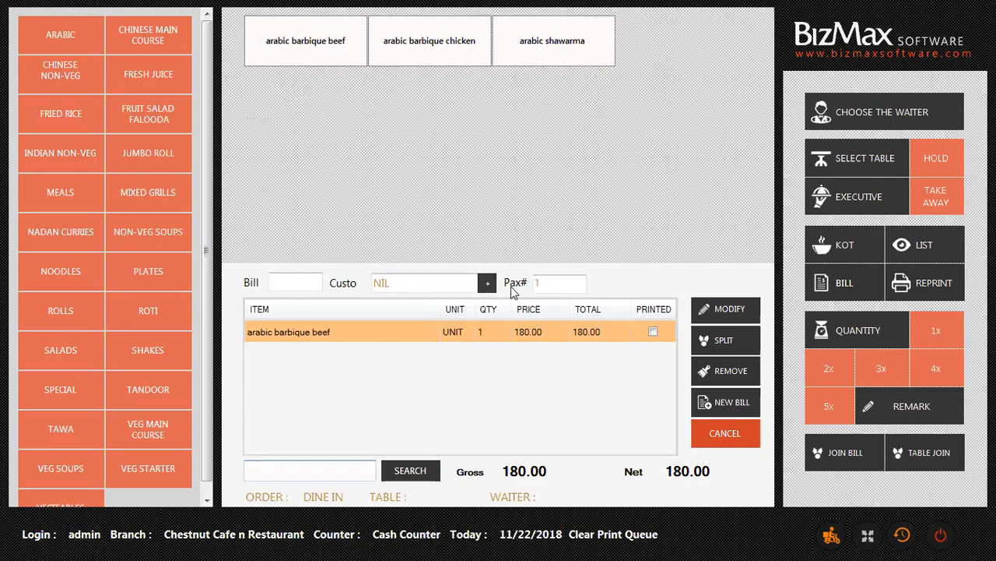
pyautogui.click(488, 286)
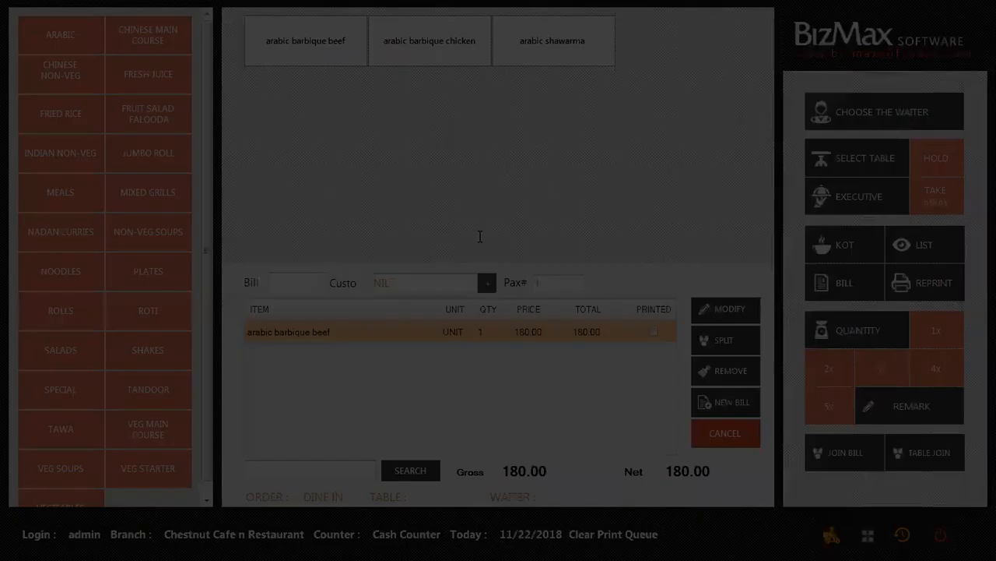
# Check the empty Mobile, Phone and Land Mark fields, search saved customers, then close without assigning anyone.
pyautogui.click(600, 200)
pyautogui.click(604, 234)
pyautogui.click(601, 258)
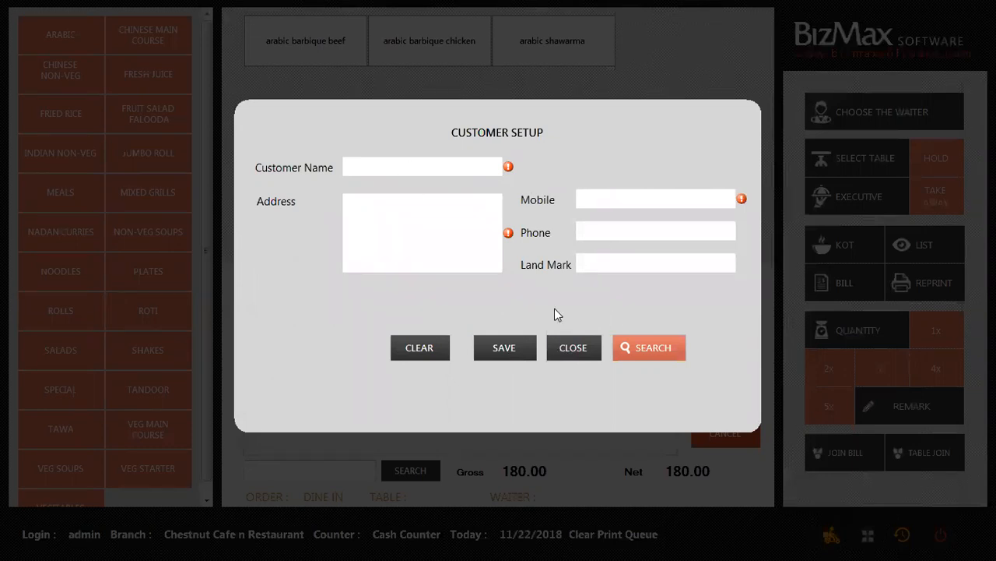
pyautogui.click(639, 347)
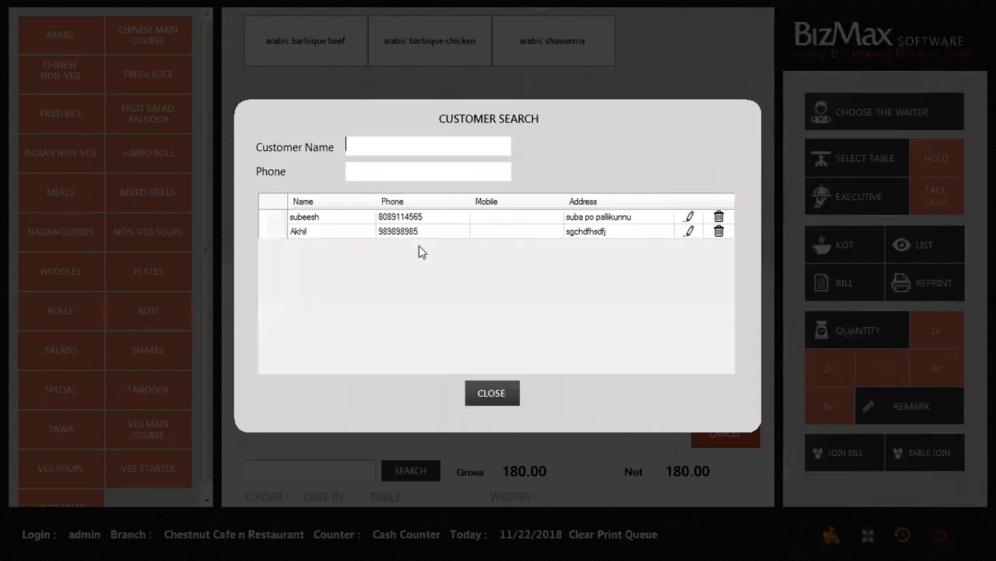
pyautogui.click(489, 392)
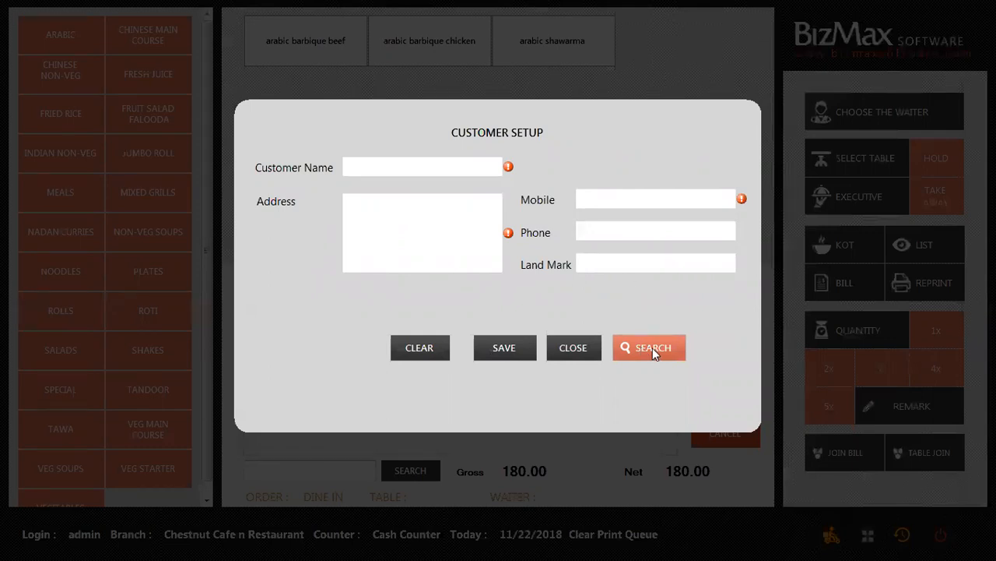
pyautogui.click(573, 347)
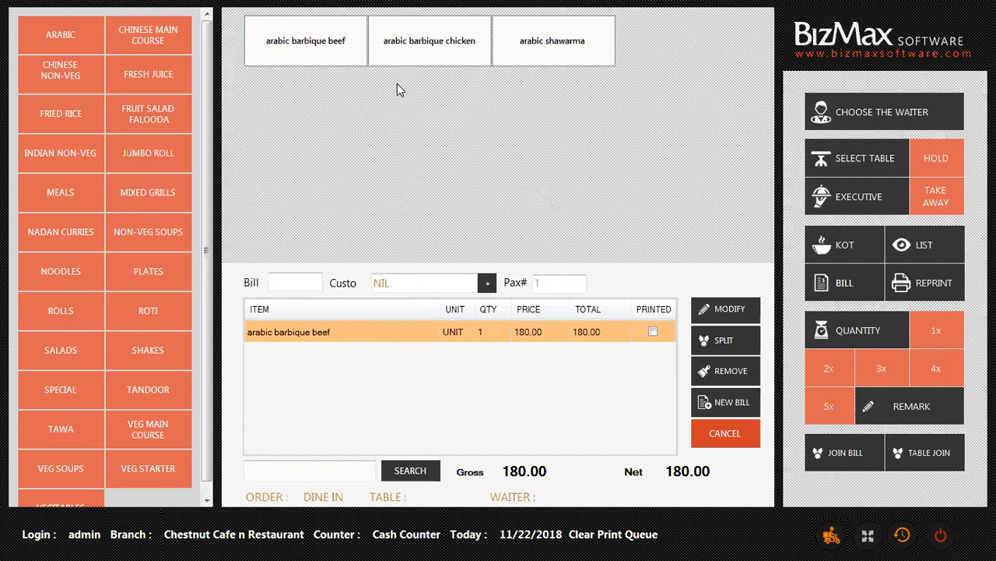
# Clear the arabic barbique beef from the bill and try adding a Falooda.
pyautogui.click(552, 286)
pyautogui.click(714, 371)
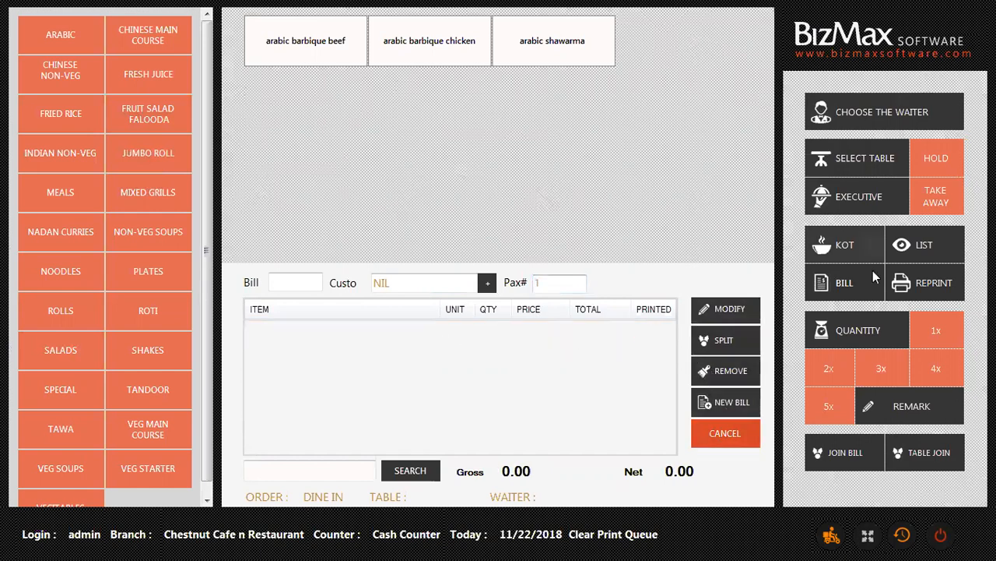
pyautogui.click(116, 127)
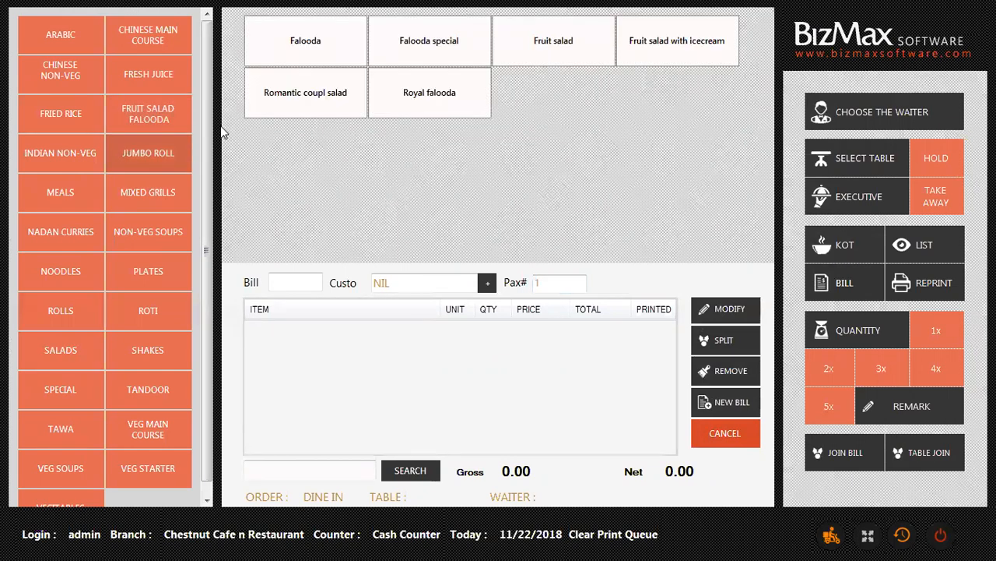
pyautogui.click(328, 71)
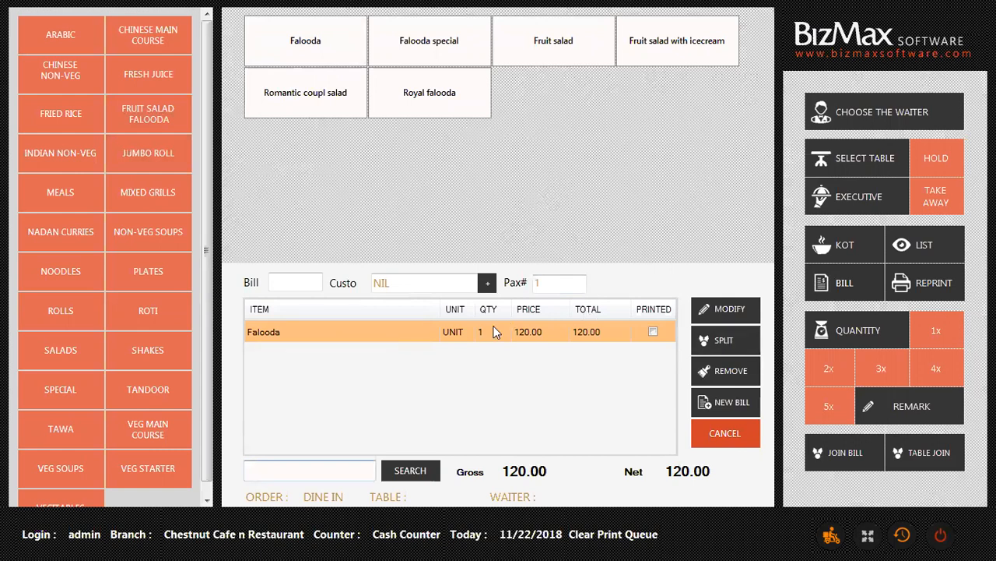
# Start a fresh bill with one Mexican soda at 40.00 and confirm it has no modifiers.
pyautogui.click(712, 409)
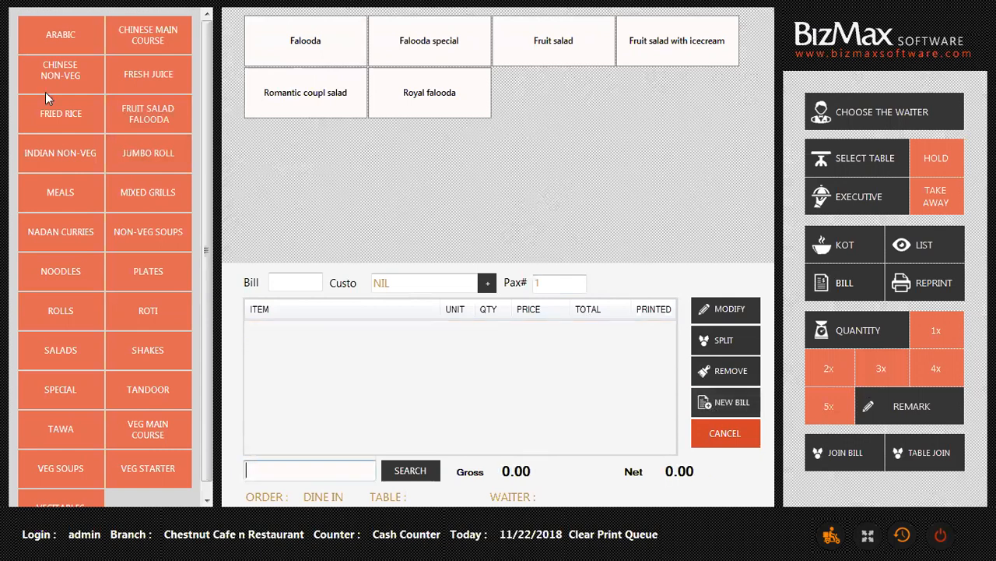
pyautogui.click(306, 92)
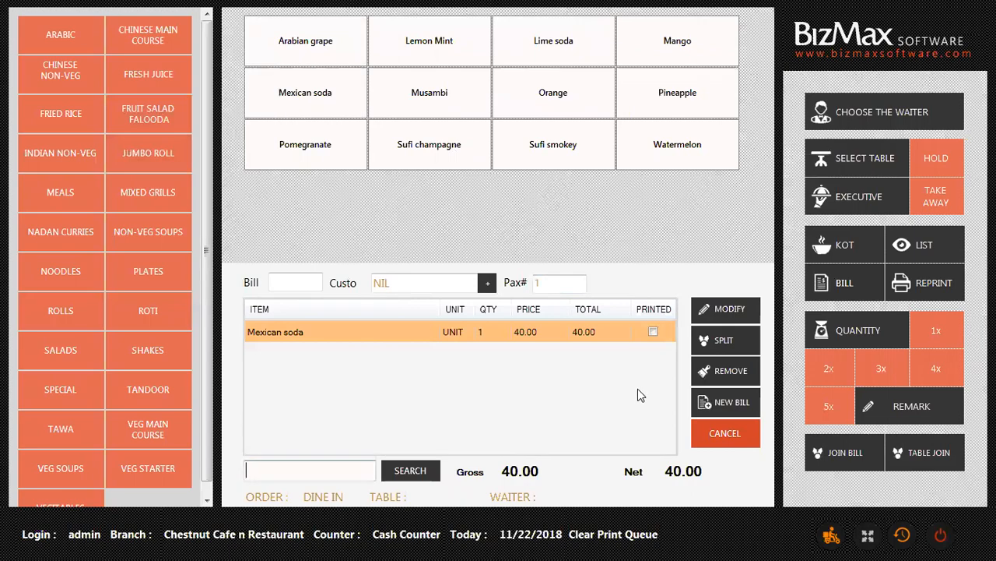
pyautogui.click(728, 311)
pyautogui.click(487, 280)
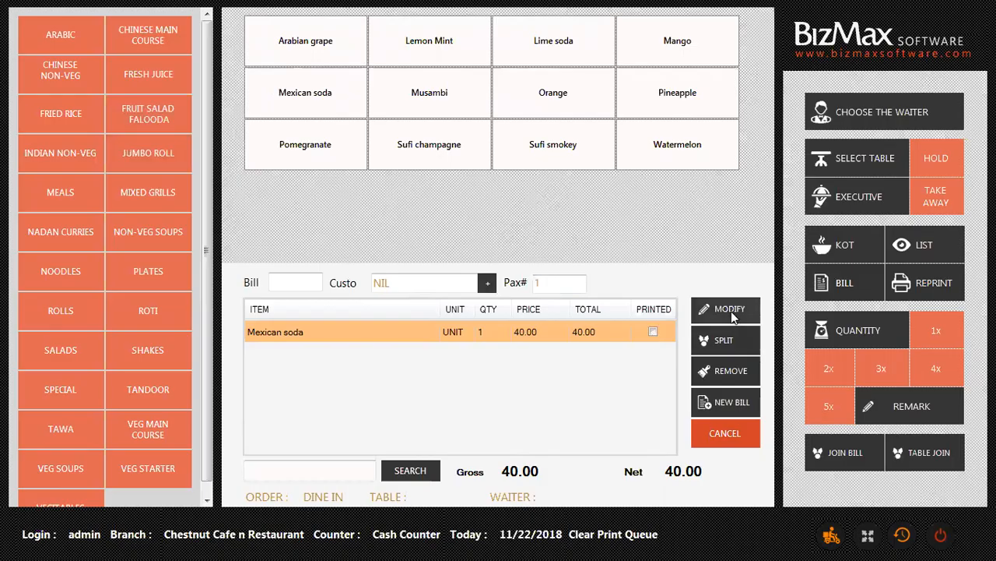
pyautogui.click(730, 310)
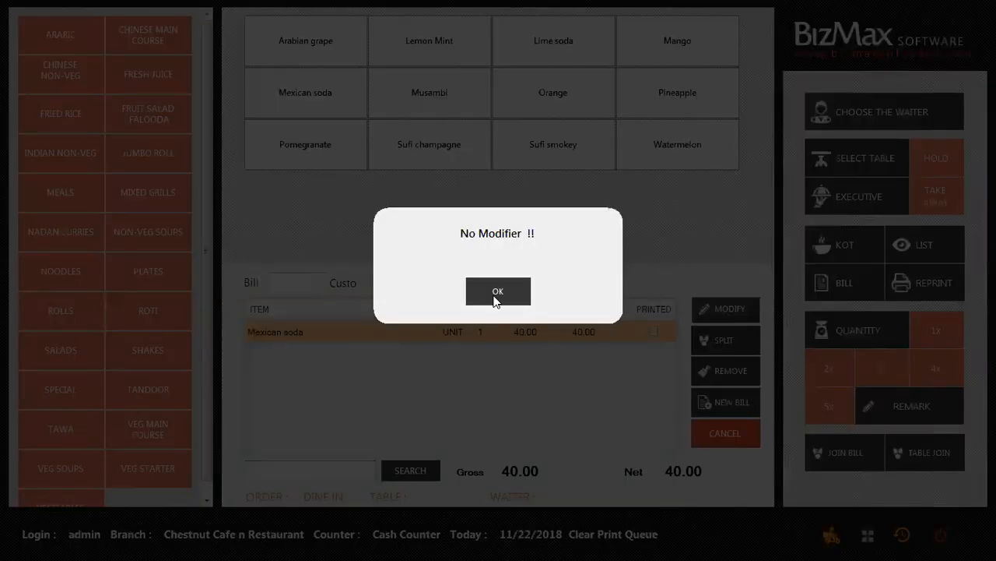
# Add a Falooda at 120.00 beside the soda for a 160.00 net, confirming it has no modifiers.
pyautogui.click(499, 284)
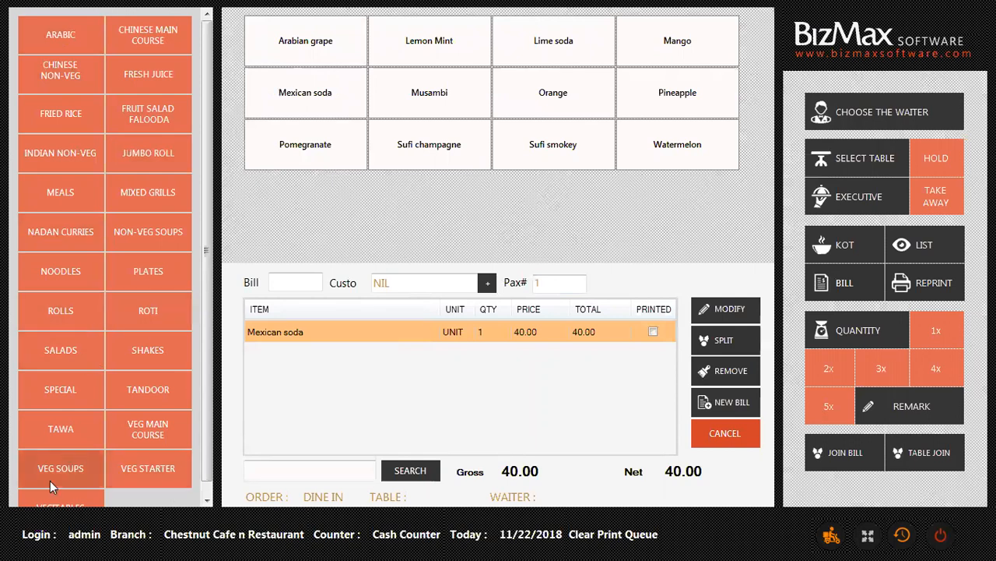
pyautogui.click(162, 115)
pyautogui.click(322, 39)
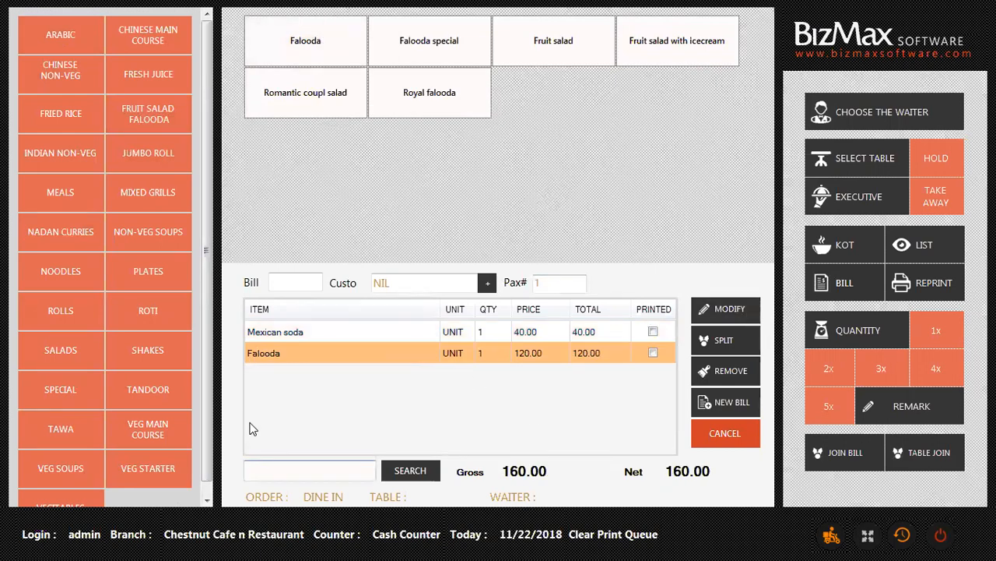
pyautogui.click(721, 316)
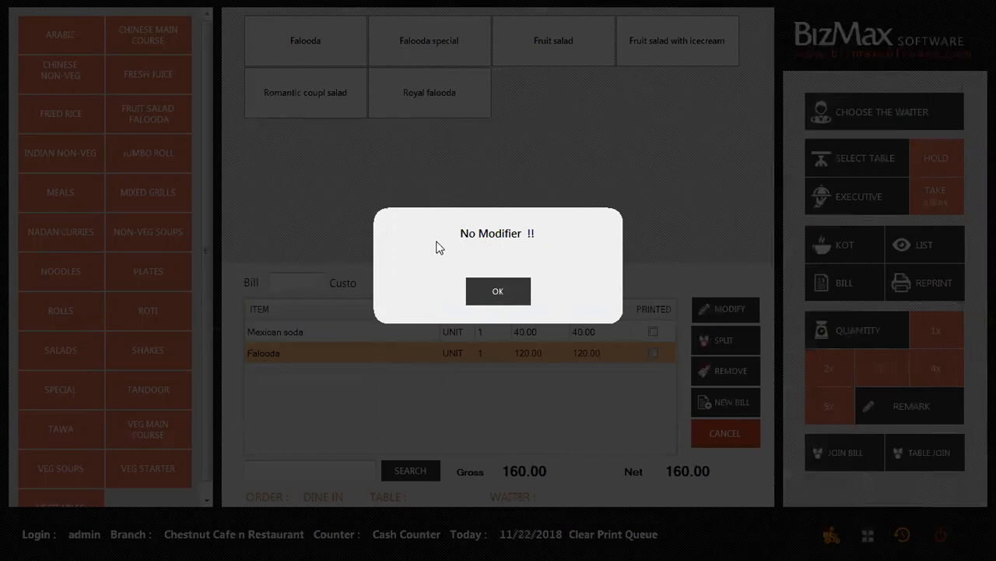
pyautogui.click(496, 291)
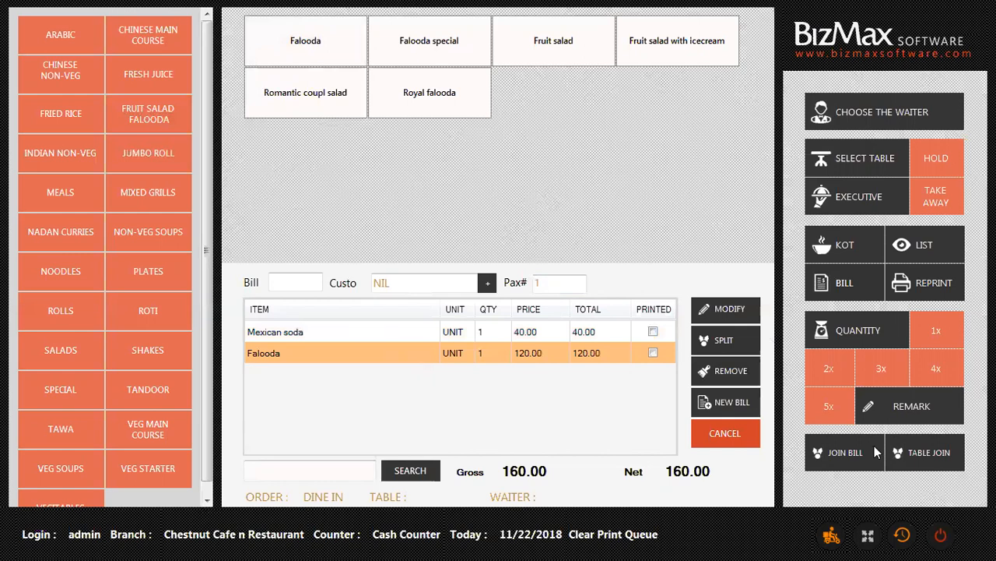
# Save the remark 'less sugar' on the Falooda, fixing a typo first.
pyautogui.click(889, 419)
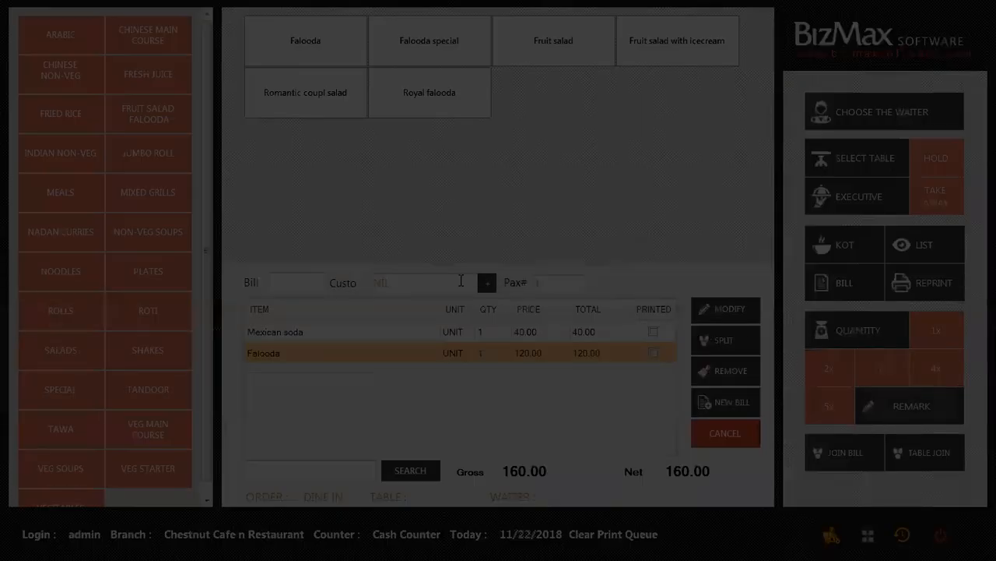
pyautogui.write('less')
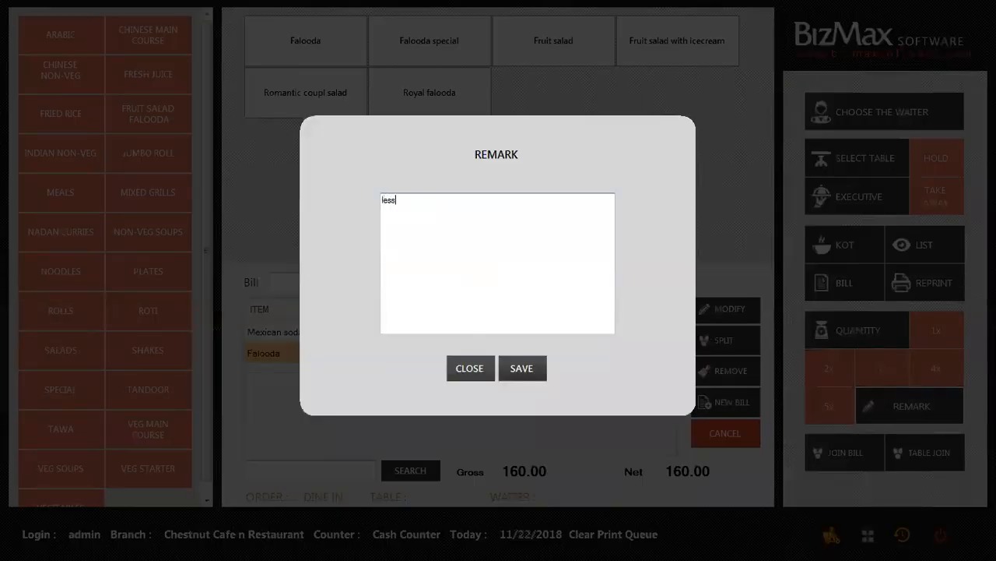
pyautogui.write(' sugra')
pyautogui.press('BackSpace')
pyautogui.press('BackSpace')
pyautogui.write('ar')
pyautogui.click(523, 368)
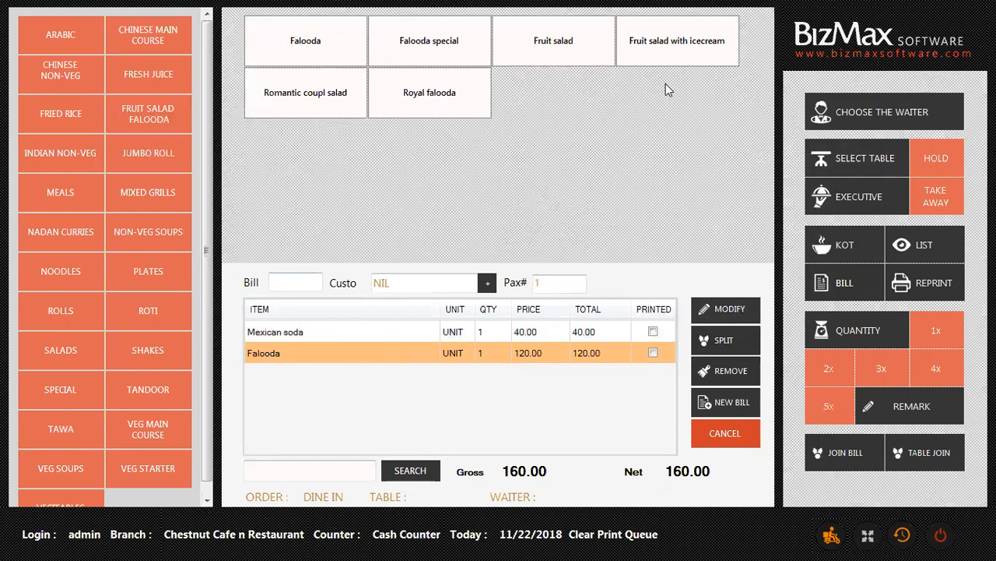
# Assign a waiter and send the soda and Falooda order to the kitchen, accepting the busy-table prompt.
pyautogui.click(865, 115)
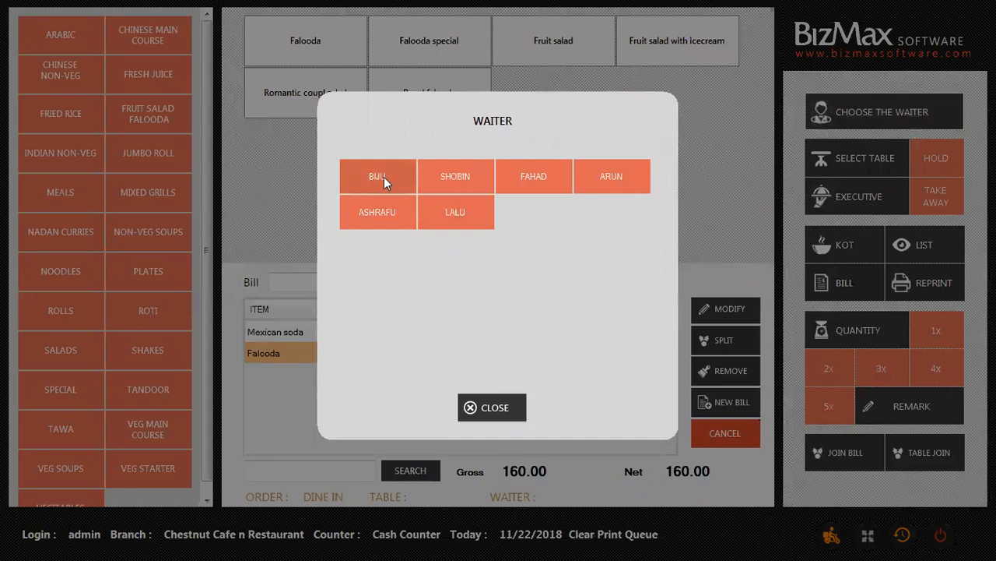
pyautogui.click(392, 180)
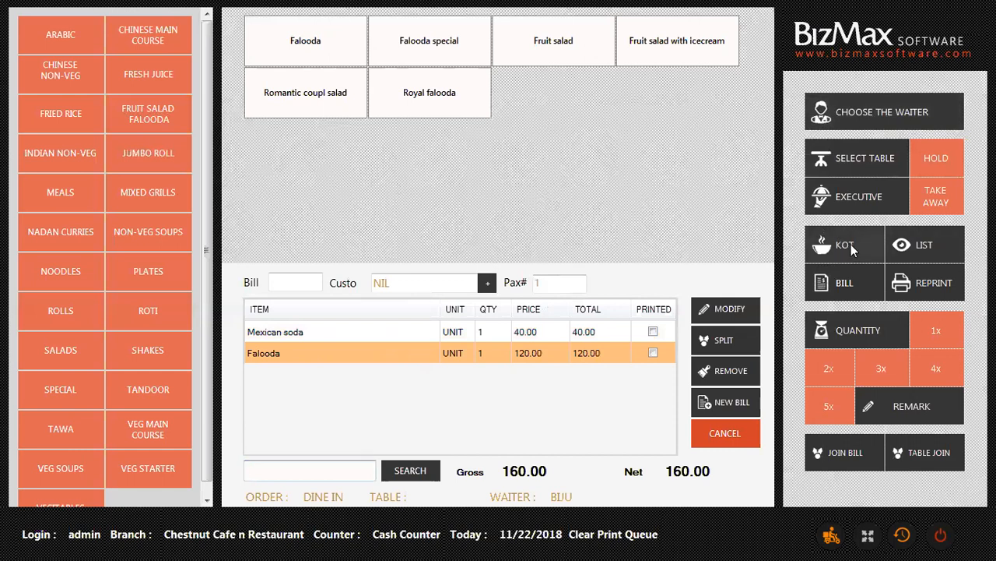
pyautogui.click(851, 244)
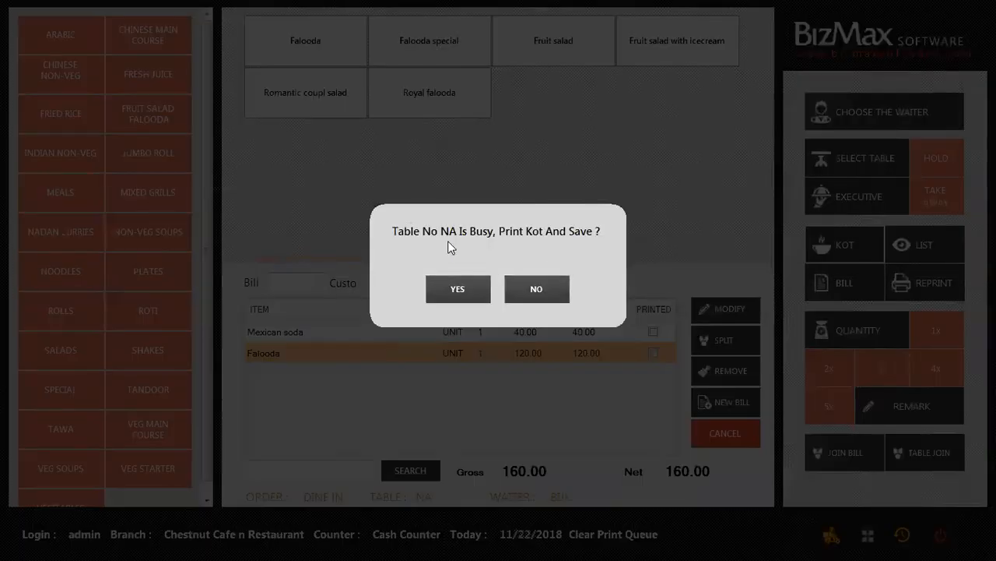
pyautogui.click(514, 292)
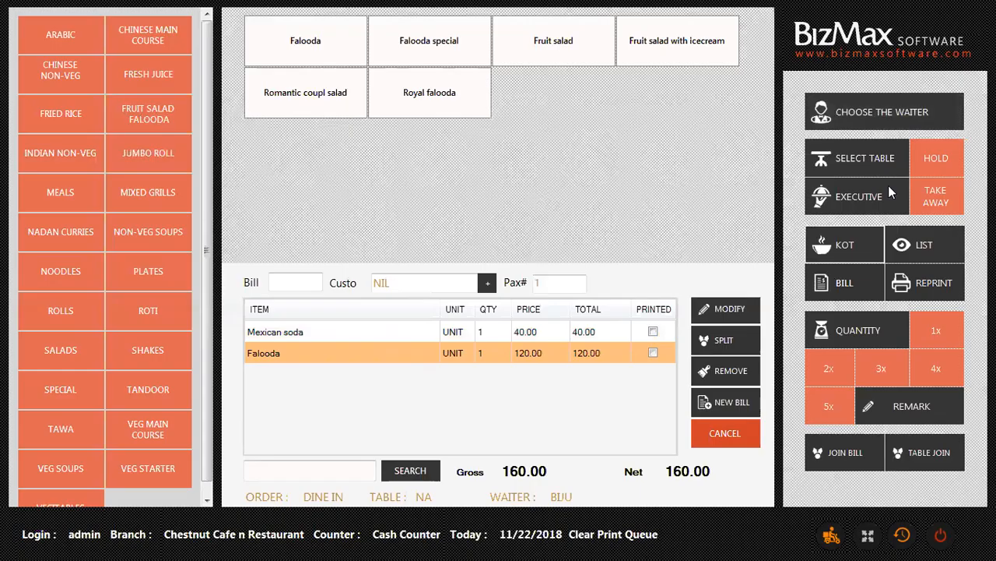
pyautogui.click(858, 162)
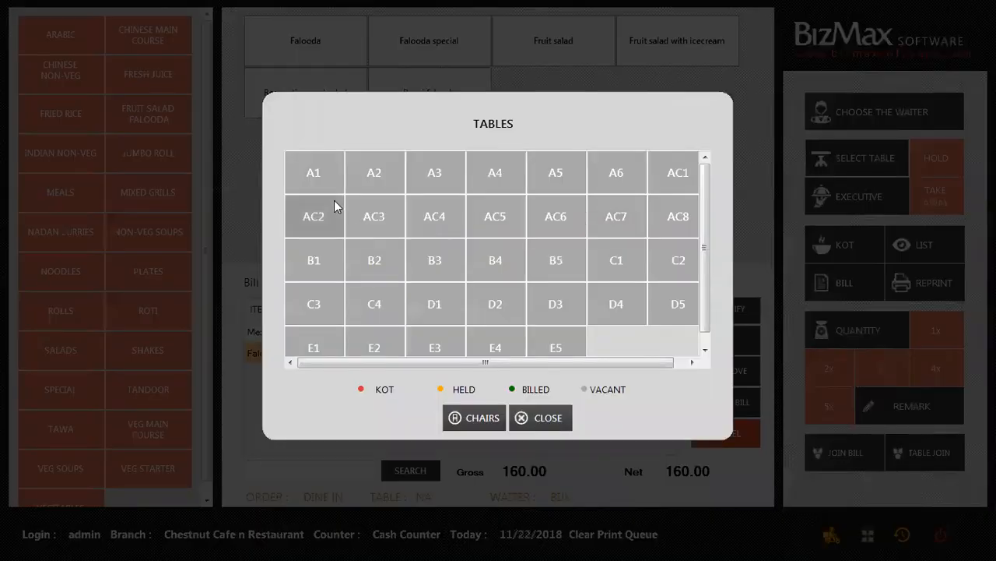
# Place the order on table A1, confirm the KOT print, and dismiss the printer error.
pyautogui.click(314, 171)
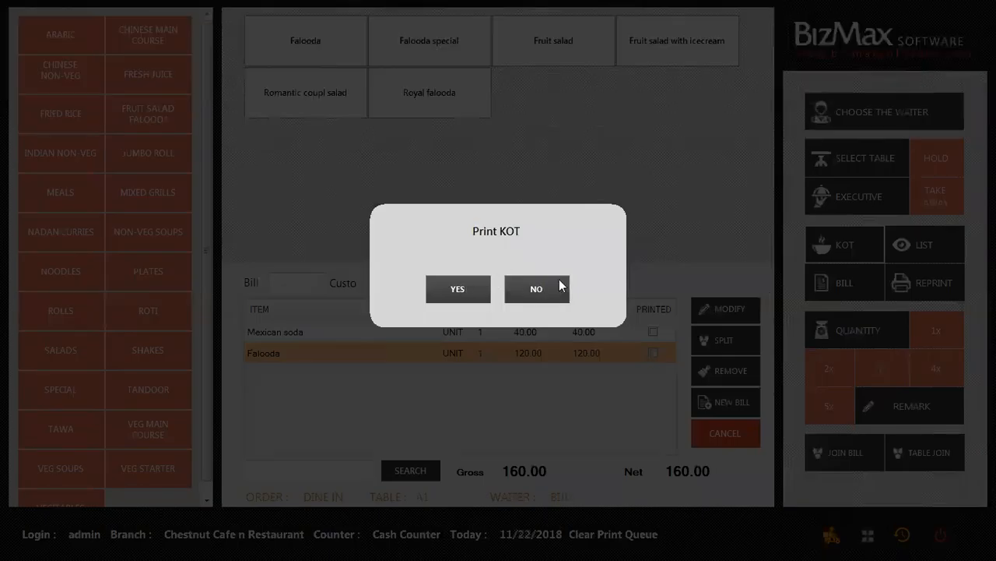
pyautogui.click(480, 288)
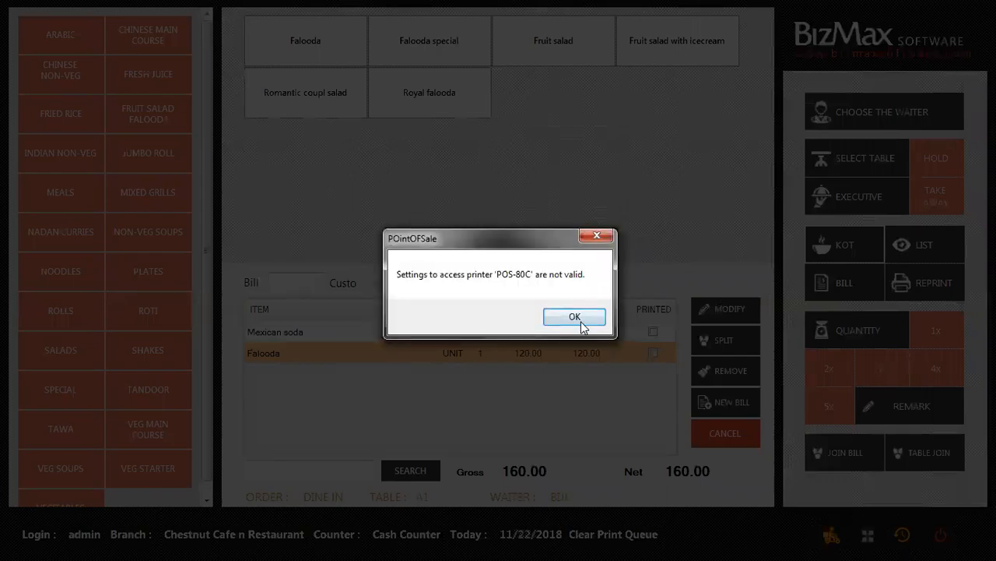
pyautogui.click(576, 319)
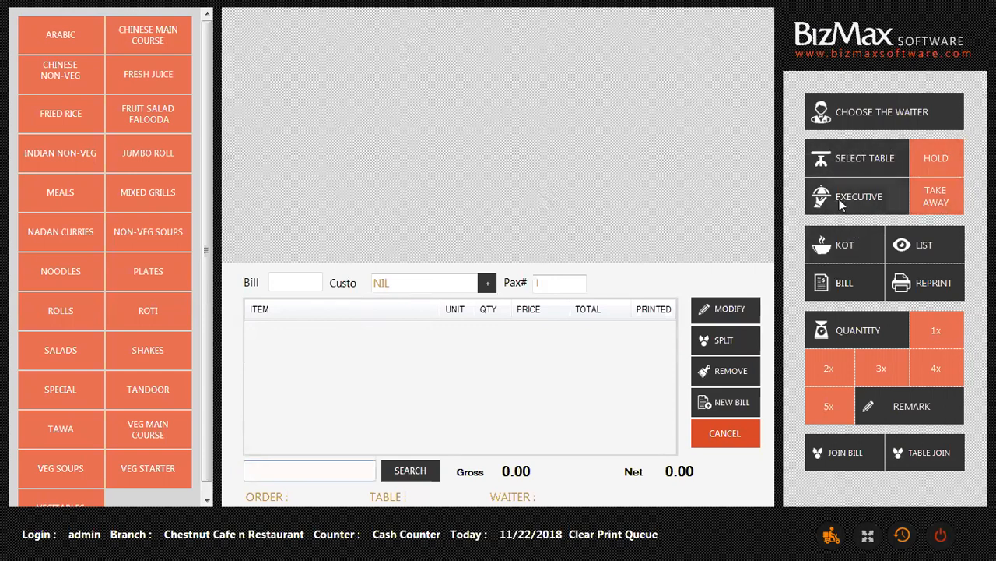
pyautogui.click(882, 161)
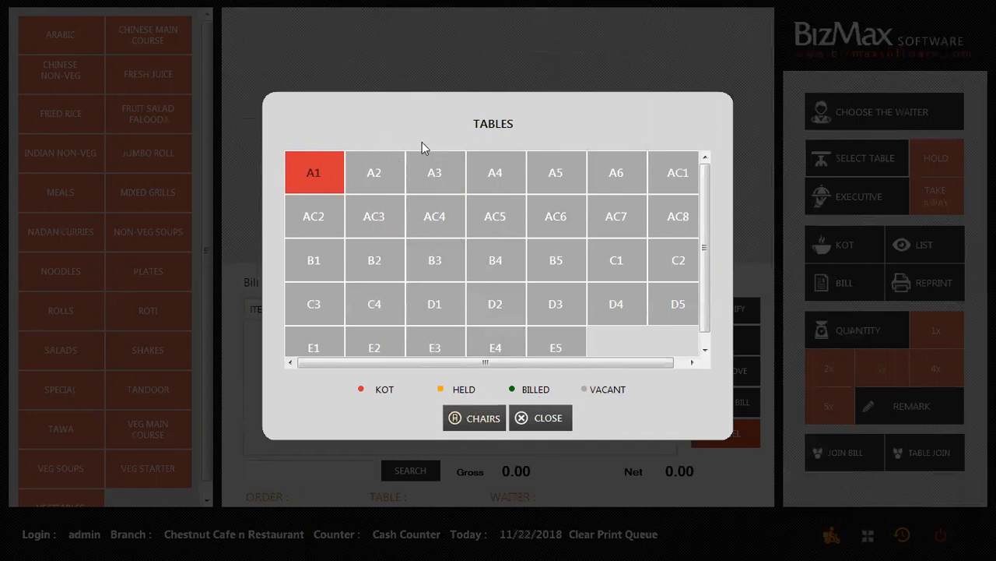
# Try seat A at table A3, then recheck the occupied tables grid and close it.
pyautogui.click(433, 169)
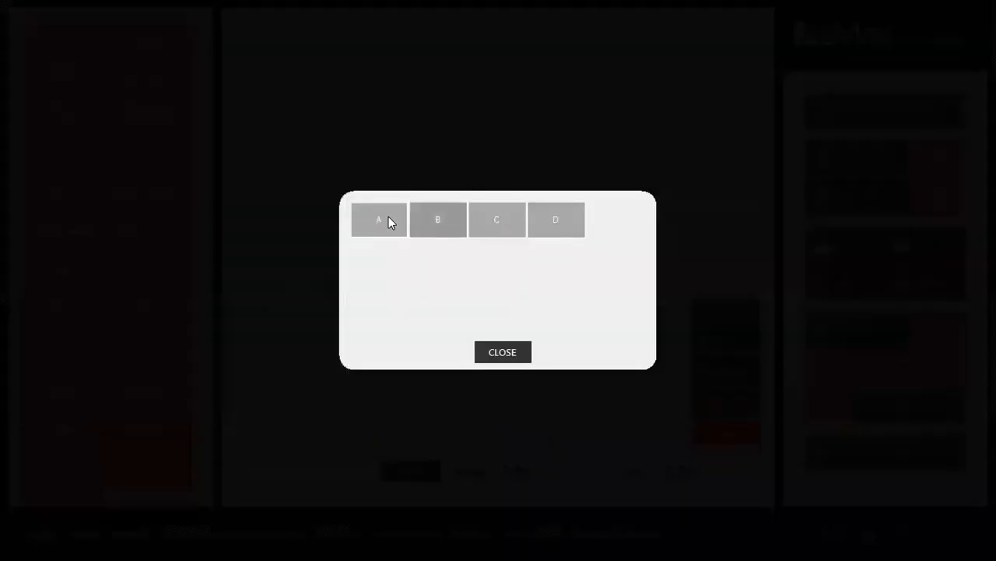
pyautogui.click(387, 213)
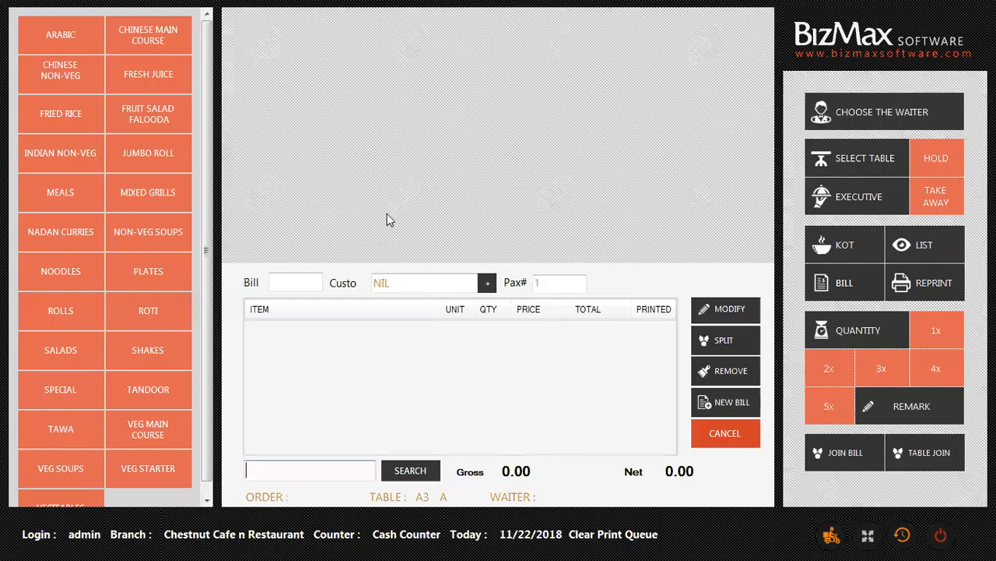
pyautogui.click(856, 159)
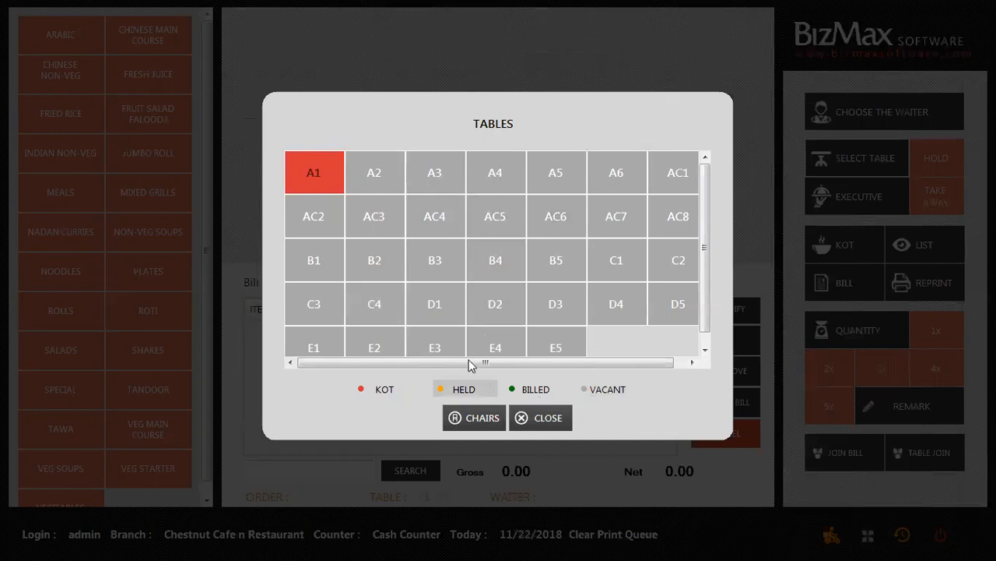
pyautogui.click(548, 418)
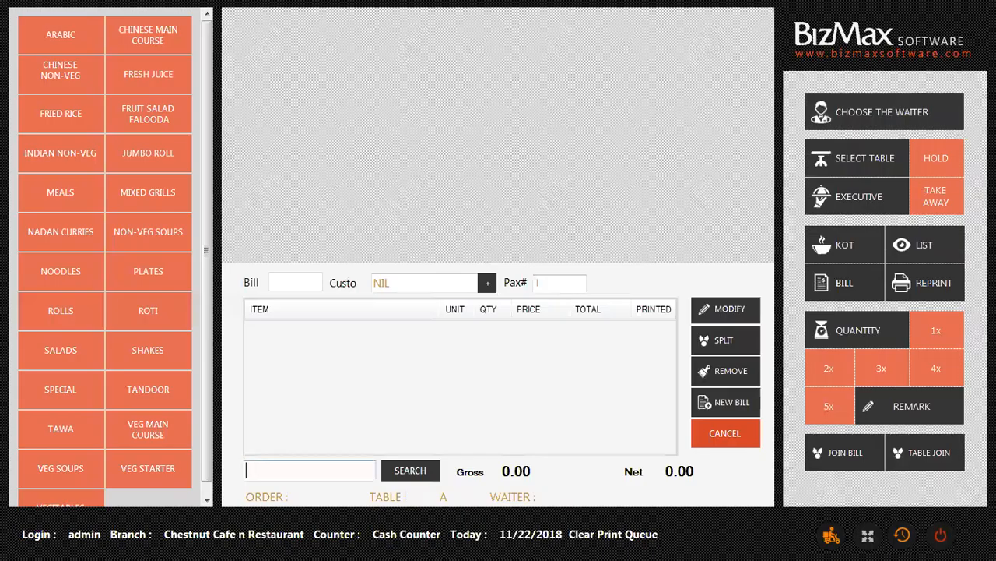
pyautogui.click(892, 165)
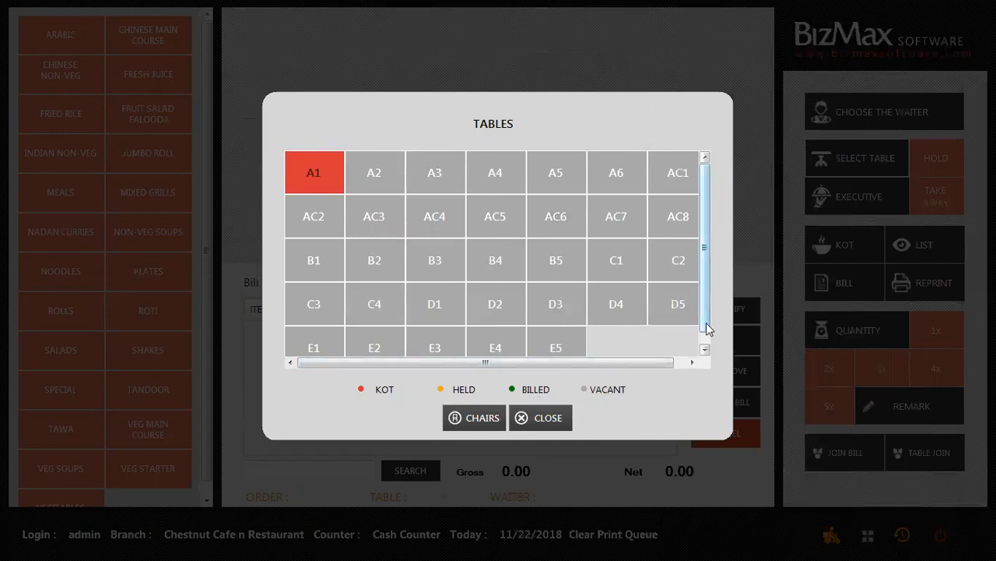
pyautogui.scroll(-1, 705, 329)
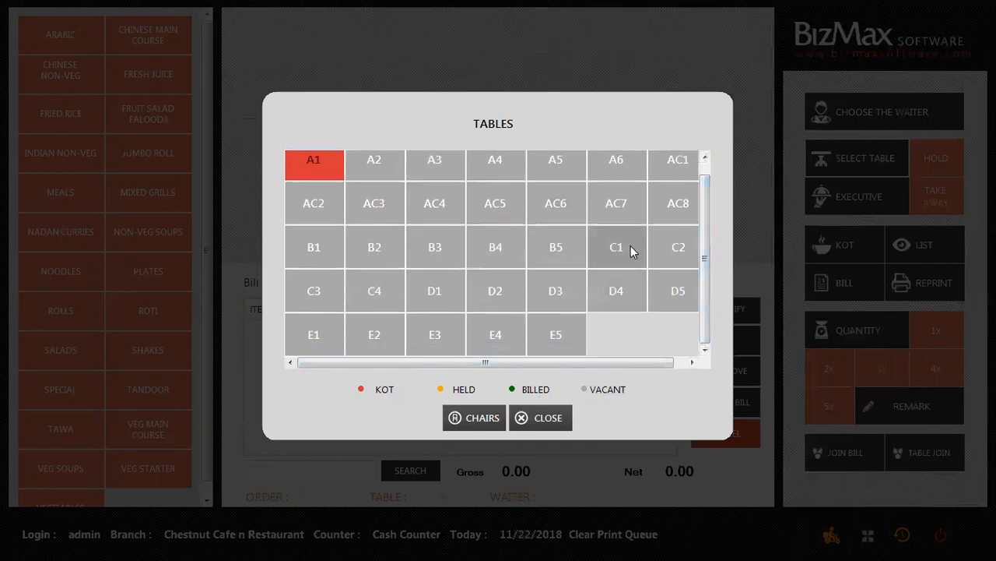
pyautogui.click(553, 428)
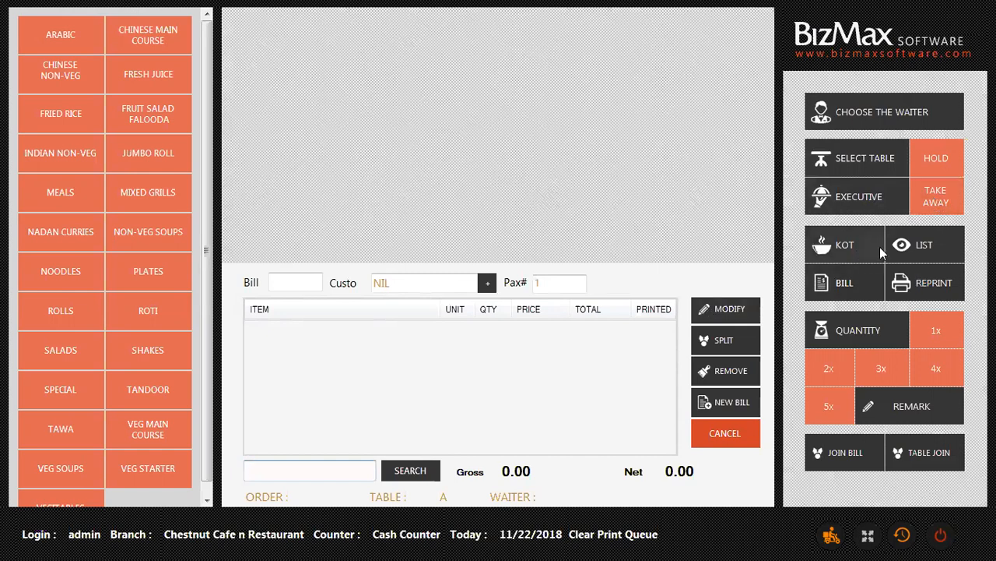
pyautogui.click(925, 245)
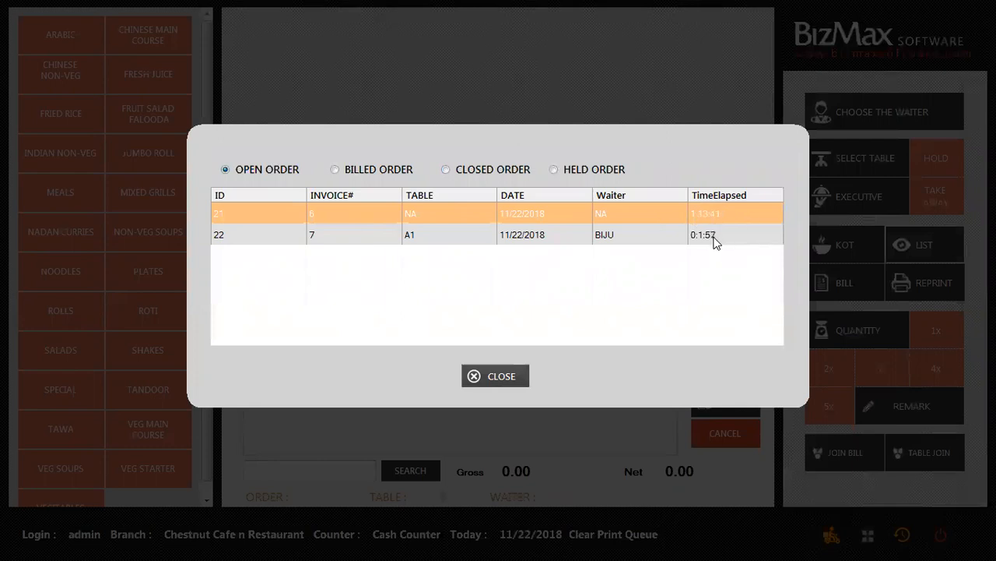
# Load table A1's open order 22 (invoice 7, Mexican soda and Falooda, 160.00) back onto the bill.
pyautogui.doubleClick(546, 232)
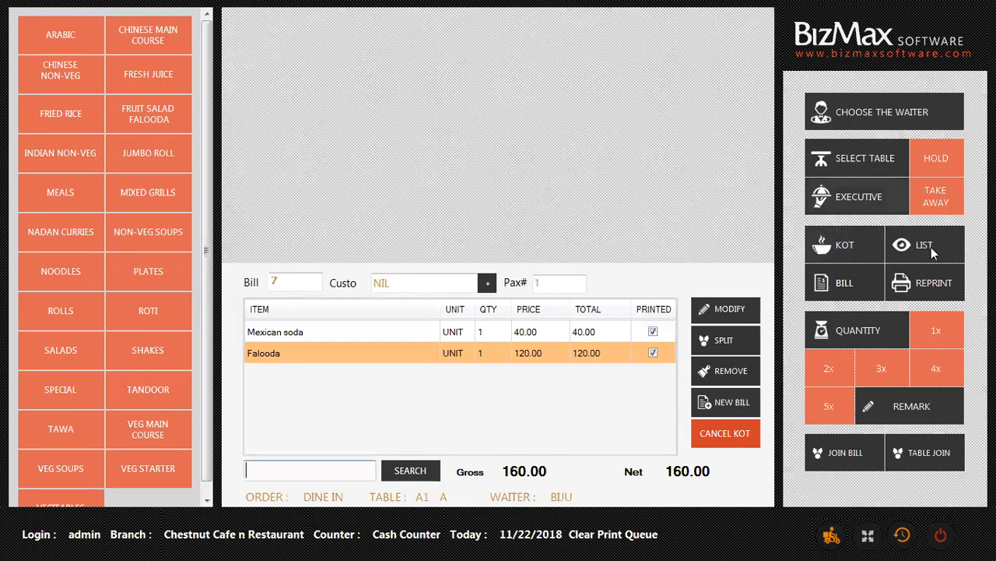
pyautogui.click(910, 246)
pyautogui.click(620, 237)
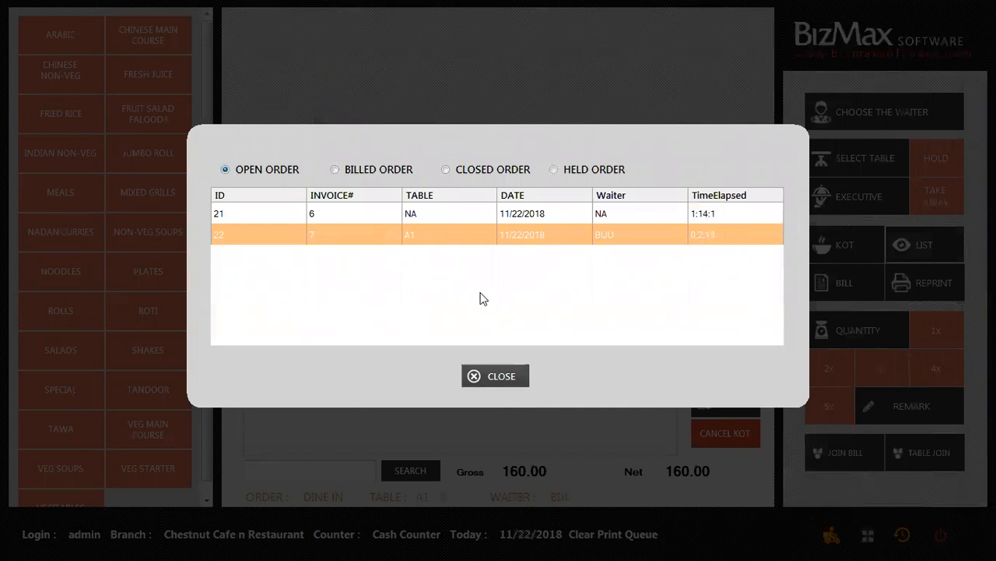
pyautogui.doubleClick(503, 234)
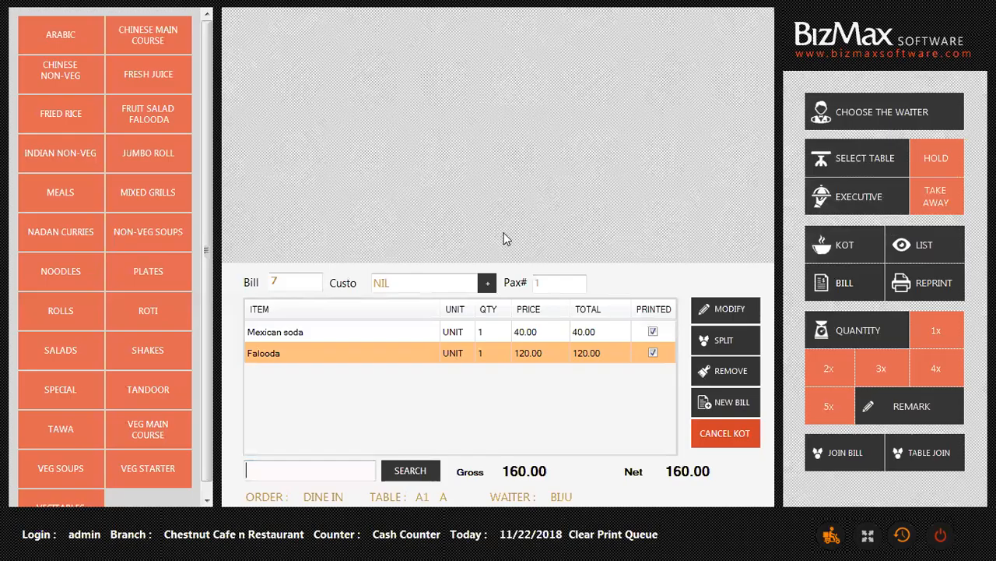
pyautogui.click(652, 352)
pyautogui.click(723, 378)
pyautogui.click(503, 246)
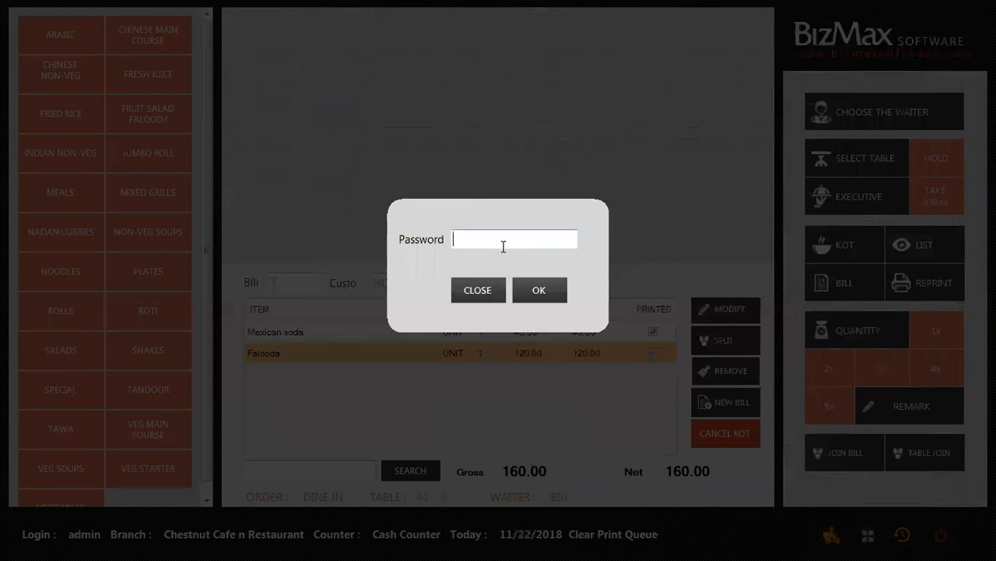
pyautogui.click(540, 292)
pyautogui.click(475, 290)
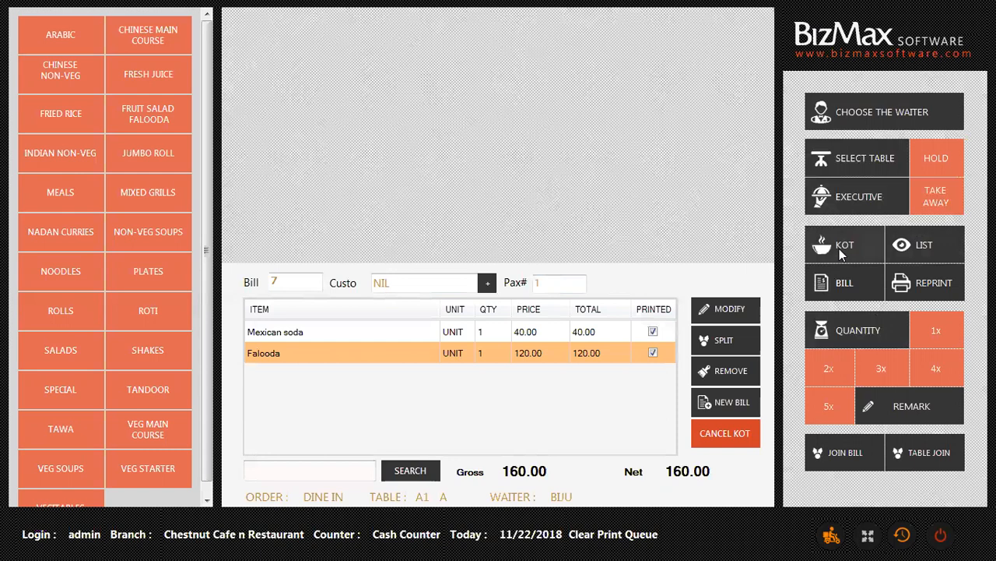
pyautogui.click(921, 247)
pyautogui.click(492, 376)
pyautogui.click(845, 292)
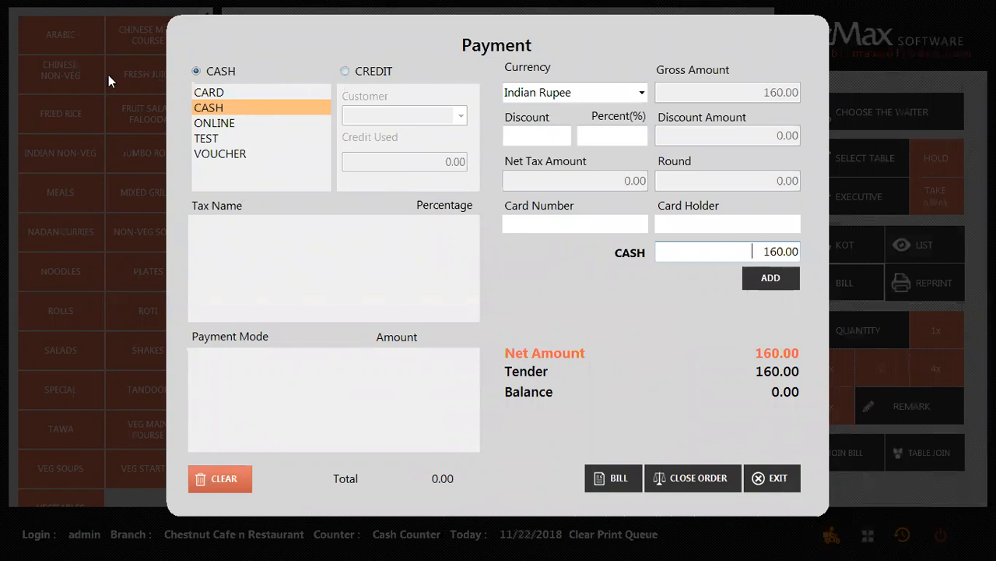
# Switch payment to CREDIT and pick the credit customer showing 330.00 credit used, then revert to CASH.
pyautogui.click(346, 71)
pyautogui.click(459, 117)
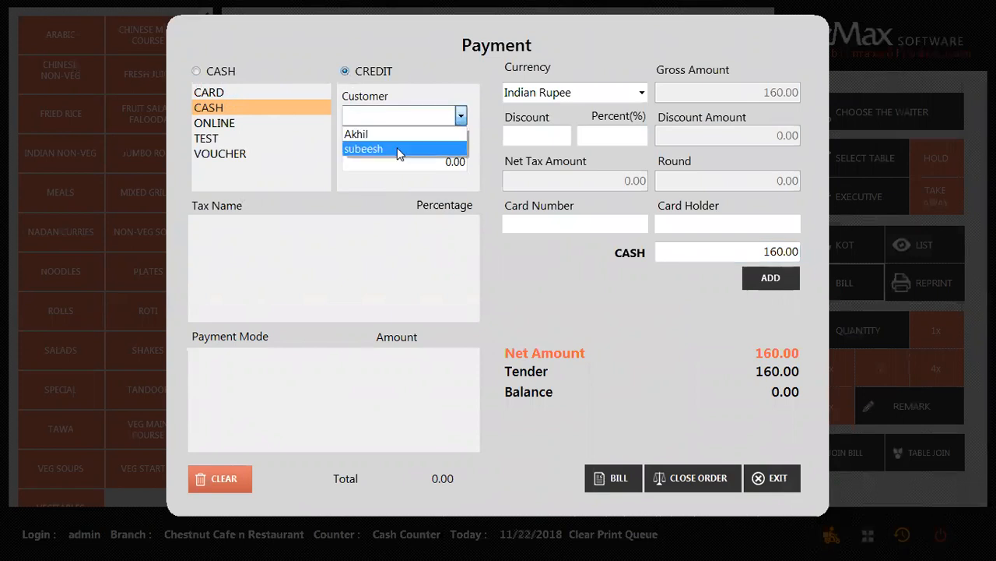
pyautogui.click(394, 148)
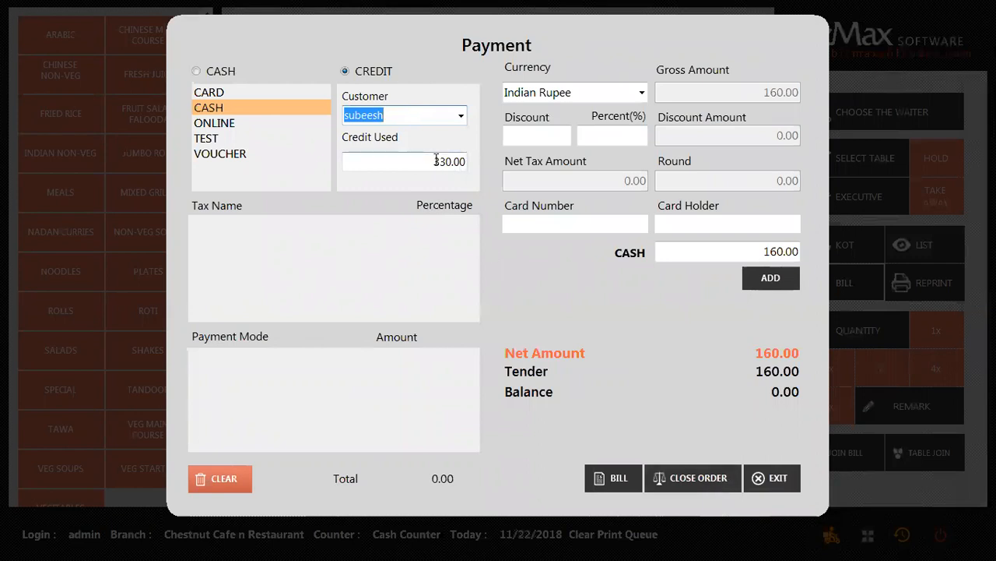
pyautogui.doubleClick(436, 161)
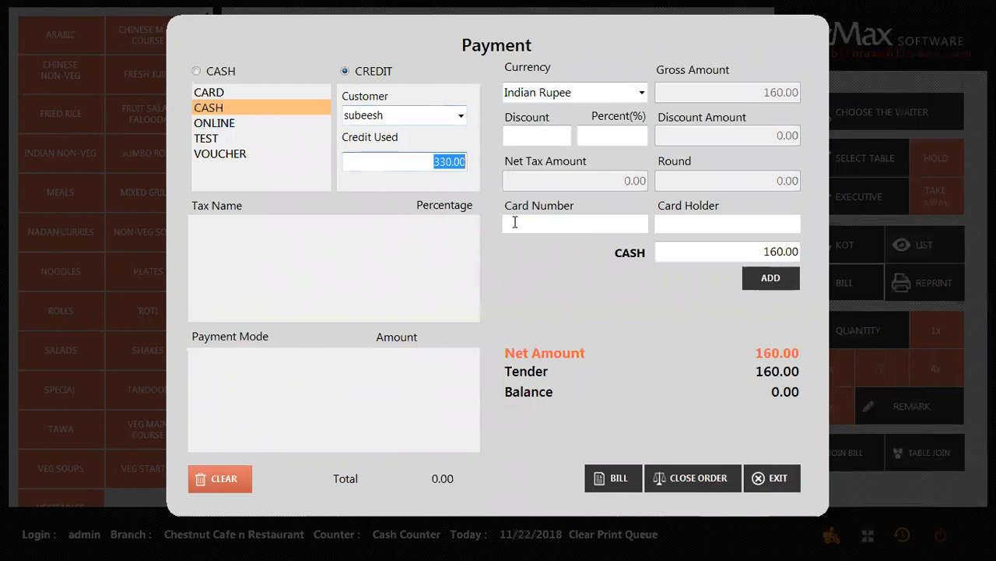
pyautogui.click(201, 72)
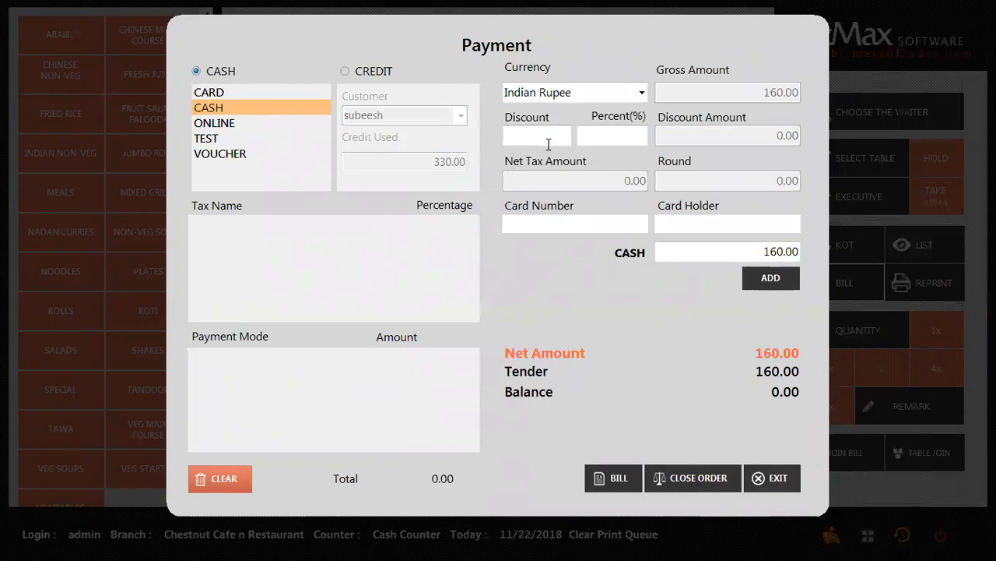
# Replace the 160.00 cash amount with 500 and add it as a cash payment.
pyautogui.click(639, 136)
pyautogui.click(547, 133)
pyautogui.click(754, 250)
pyautogui.write('500')
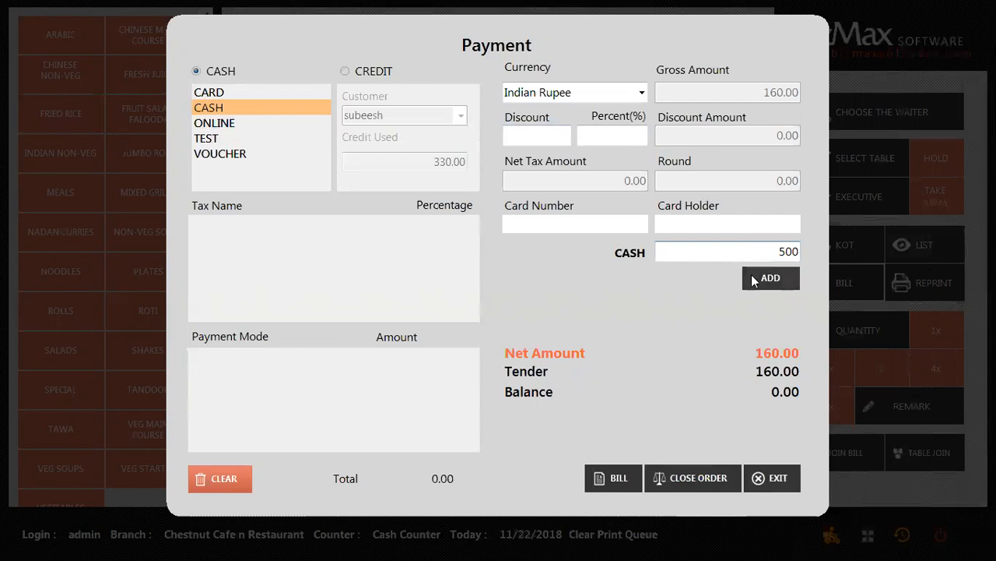
pyautogui.click(775, 279)
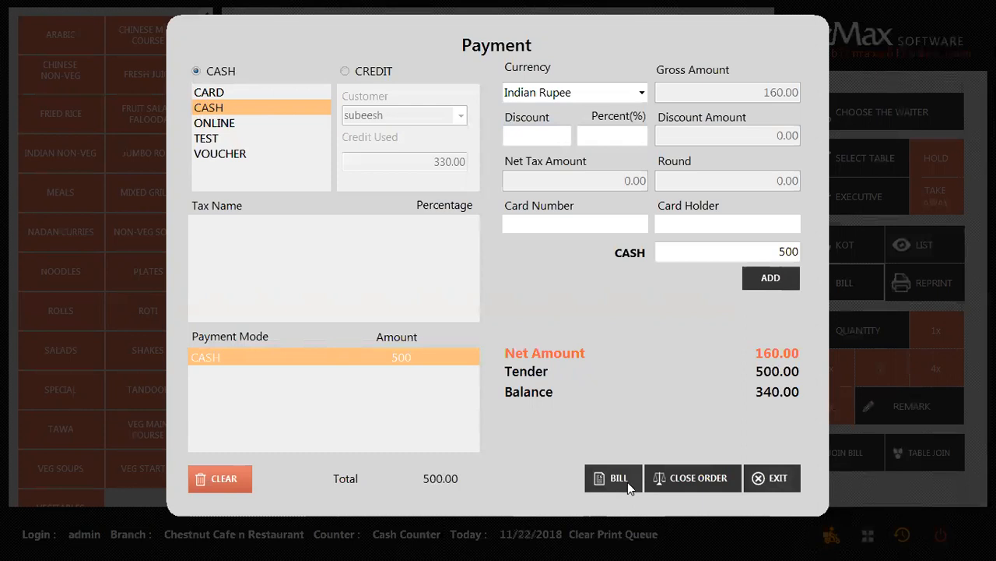
pyautogui.click(679, 481)
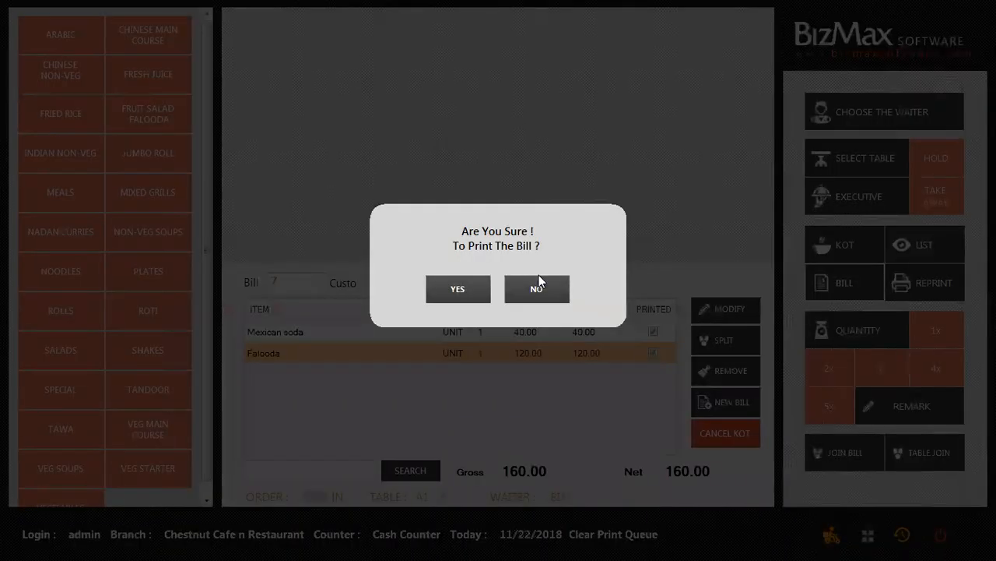
pyautogui.click(540, 288)
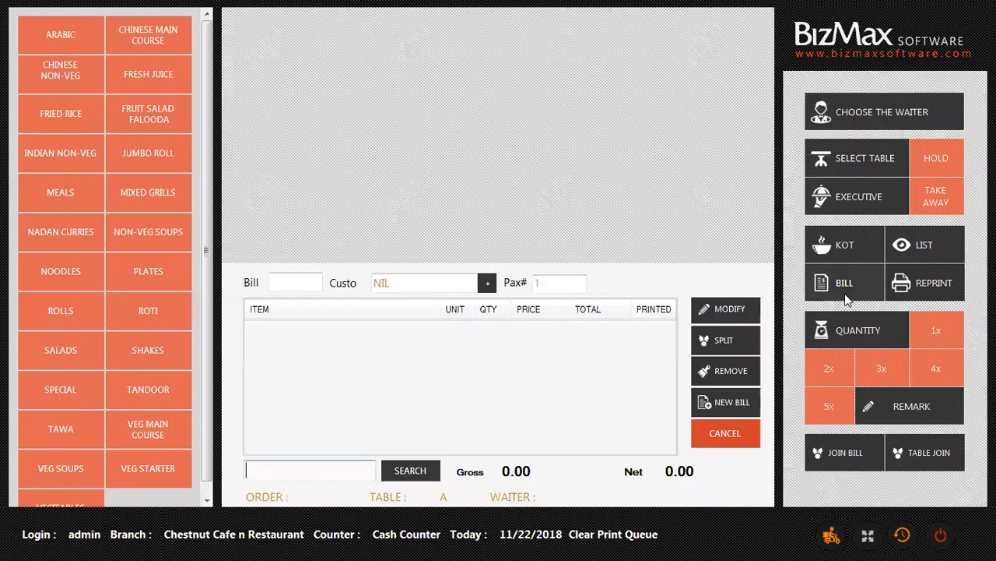
pyautogui.click(916, 249)
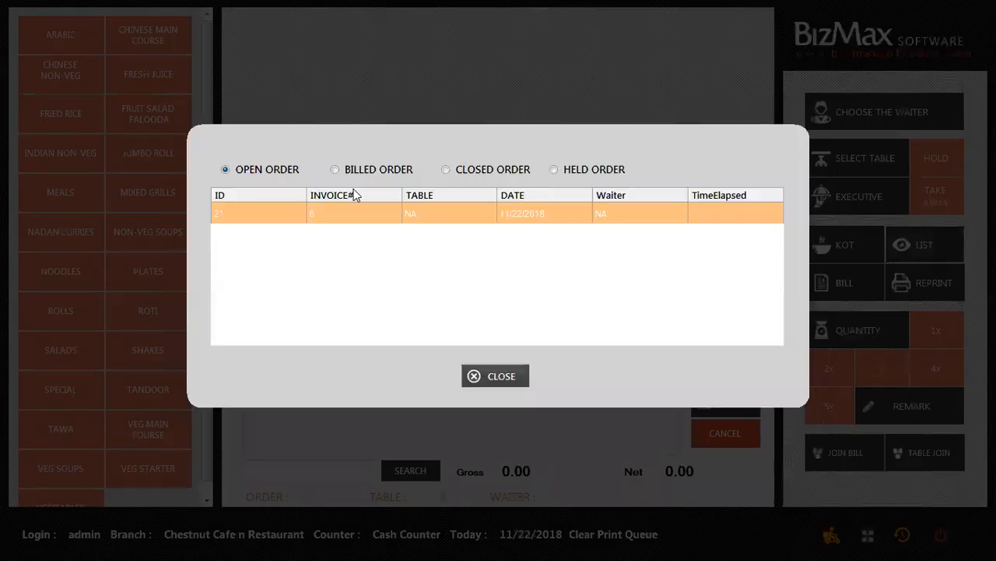
pyautogui.click(347, 178)
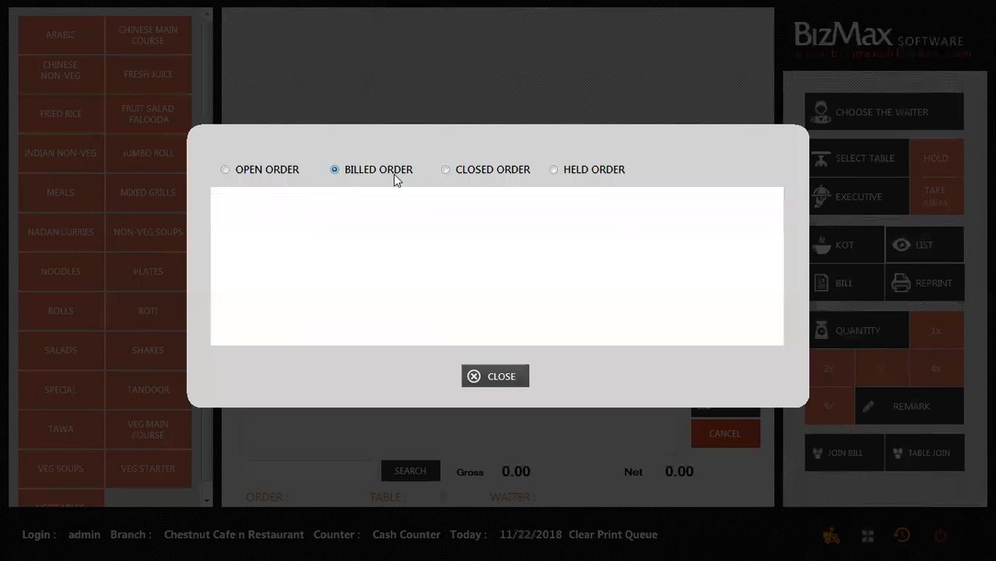
pyautogui.click(454, 179)
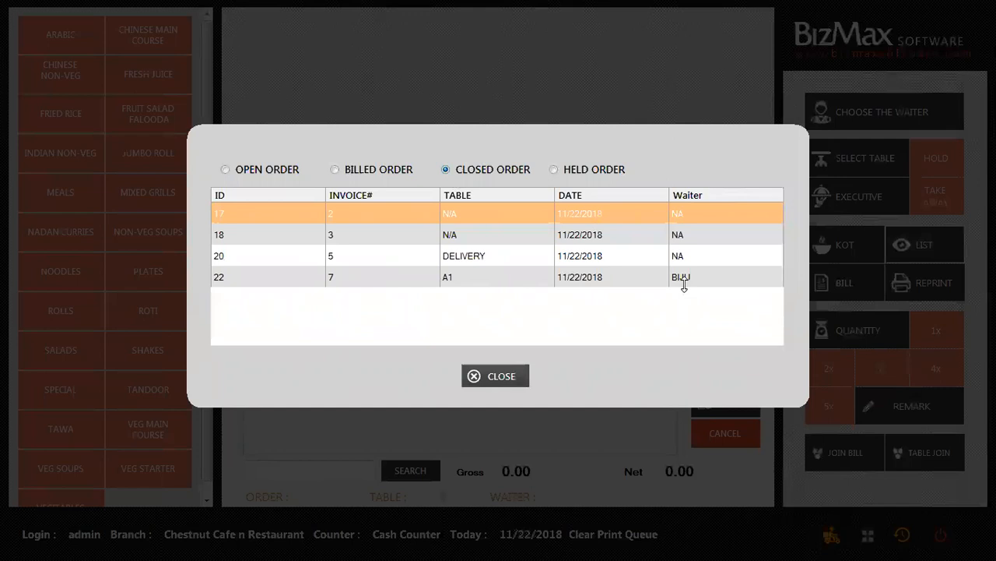
pyautogui.click(490, 376)
pyautogui.click(866, 160)
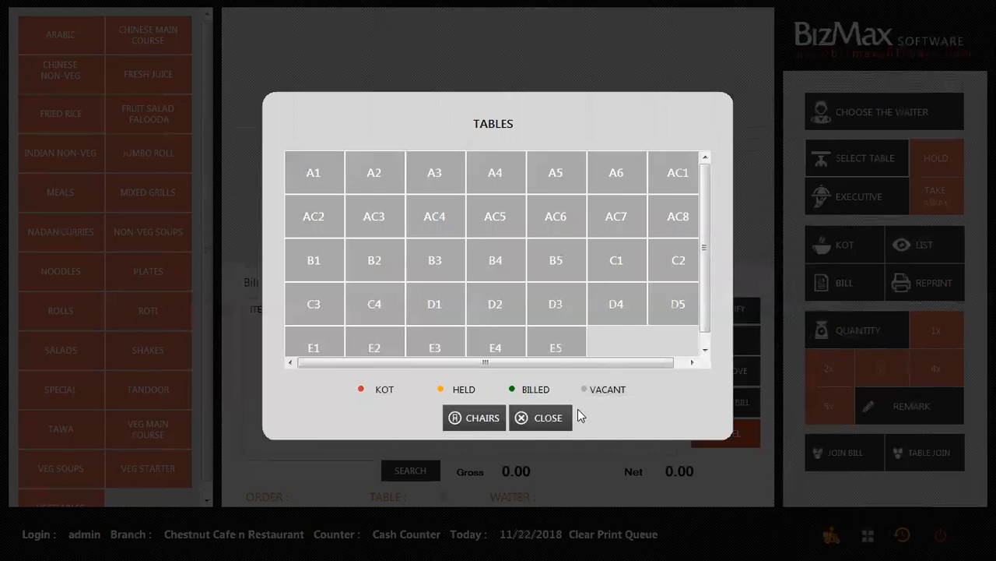
pyautogui.click(546, 420)
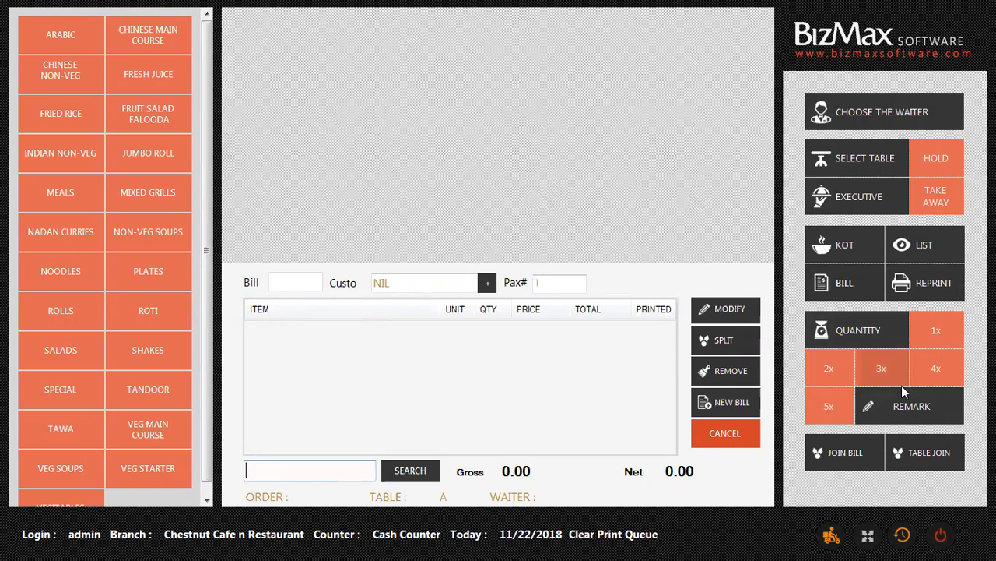
pyautogui.click(125, 145)
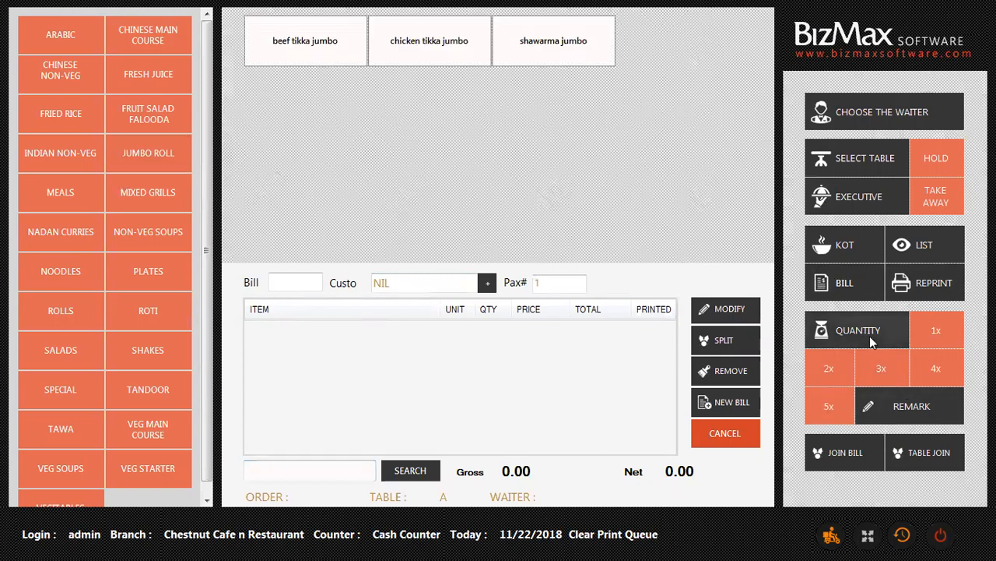
# Add one chicken tikka jumbo at 140.00, keeping the quantity at 1.
pyautogui.click(417, 38)
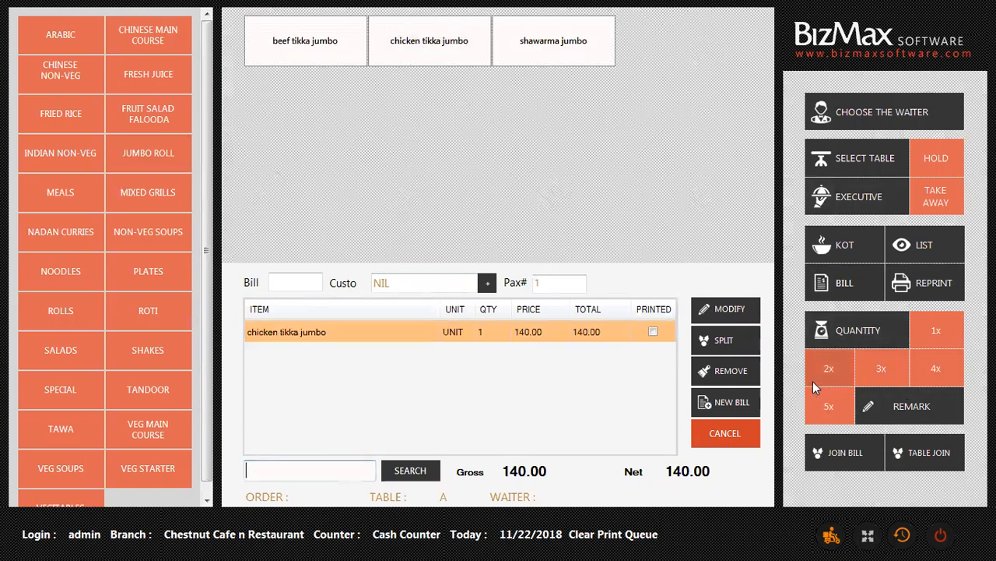
pyautogui.click(865, 327)
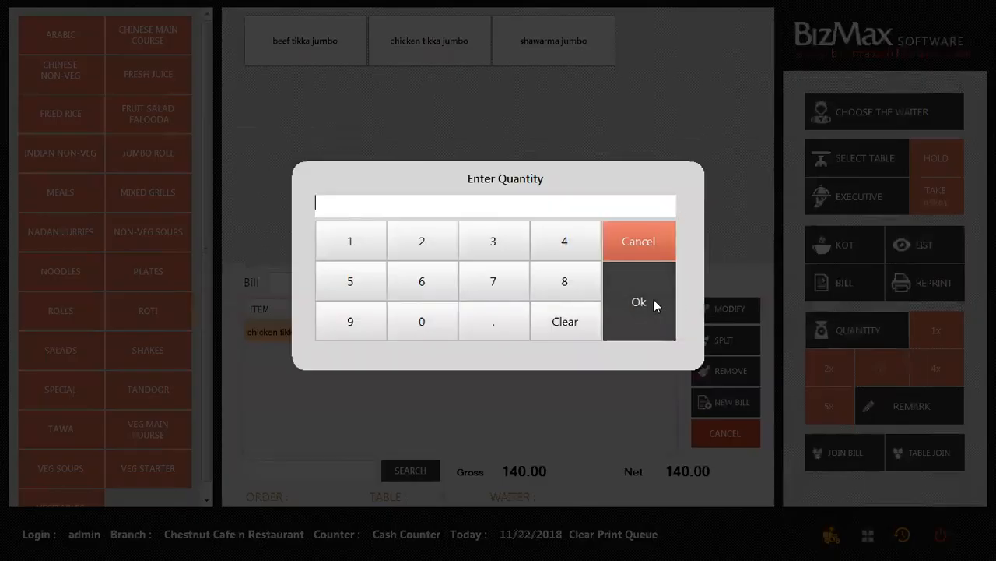
pyautogui.click(654, 302)
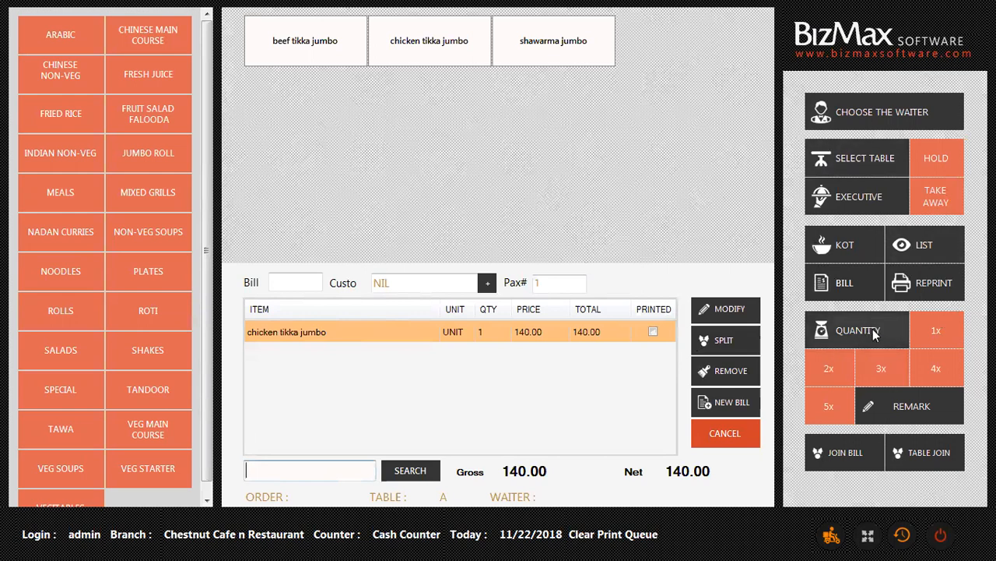
pyautogui.click(895, 330)
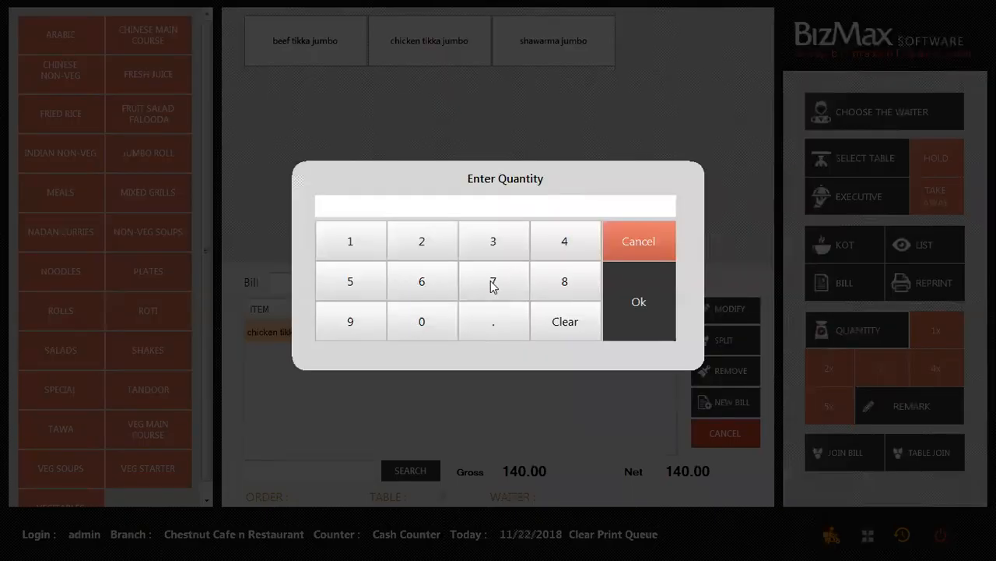
pyautogui.press('Escape')
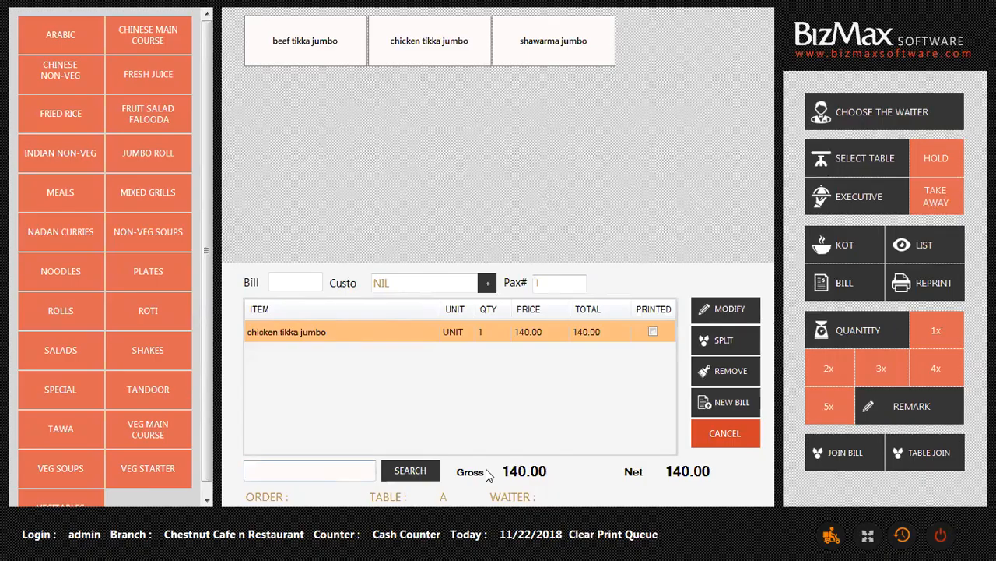
# Check the delivery orders list briefly, then bring up the bill-joining options.
pyautogui.click(832, 538)
pyautogui.click(508, 425)
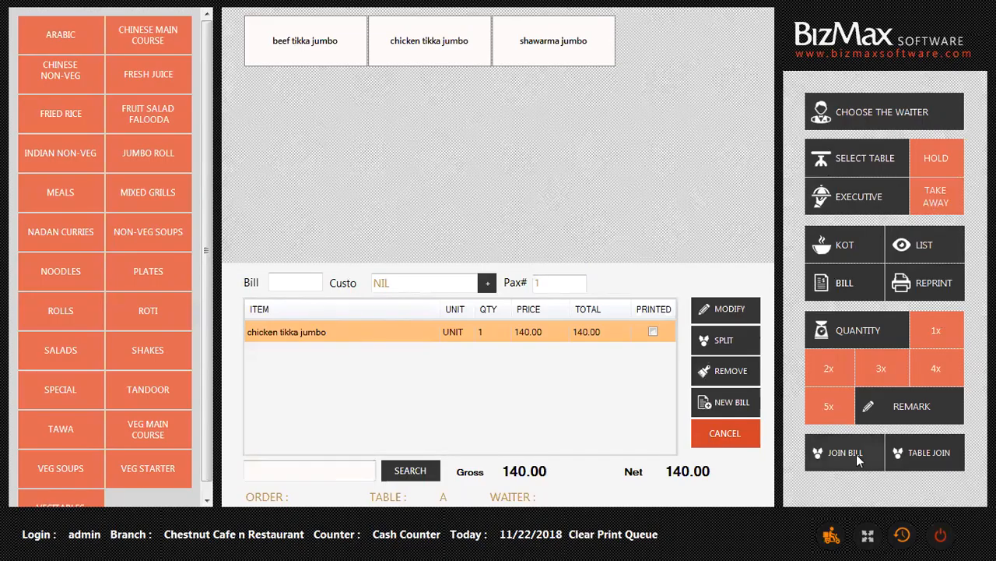
pyautogui.click(845, 452)
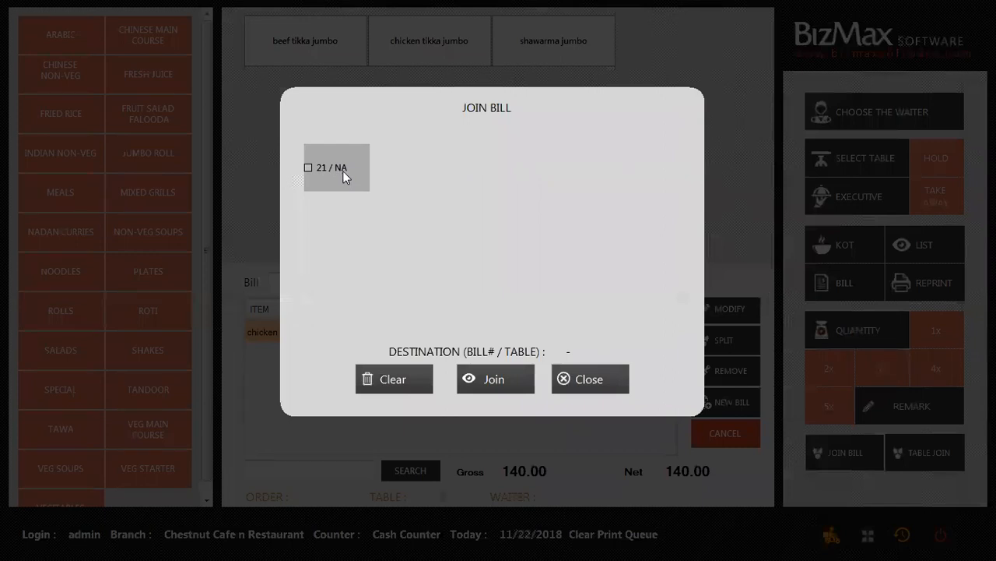
# Join tables A1, A2, A5 and A6 to the current order and save.
pyautogui.click(588, 389)
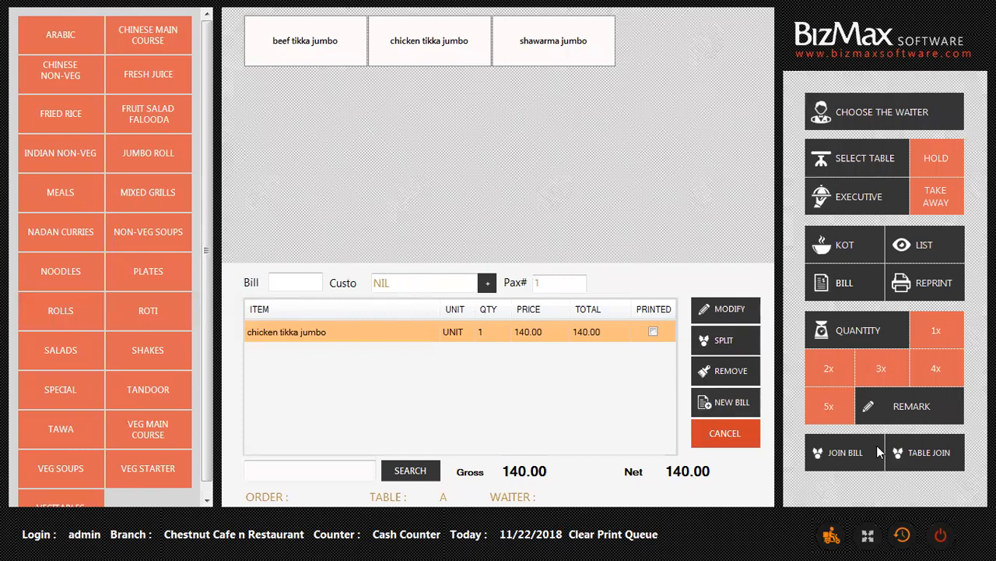
pyautogui.click(914, 447)
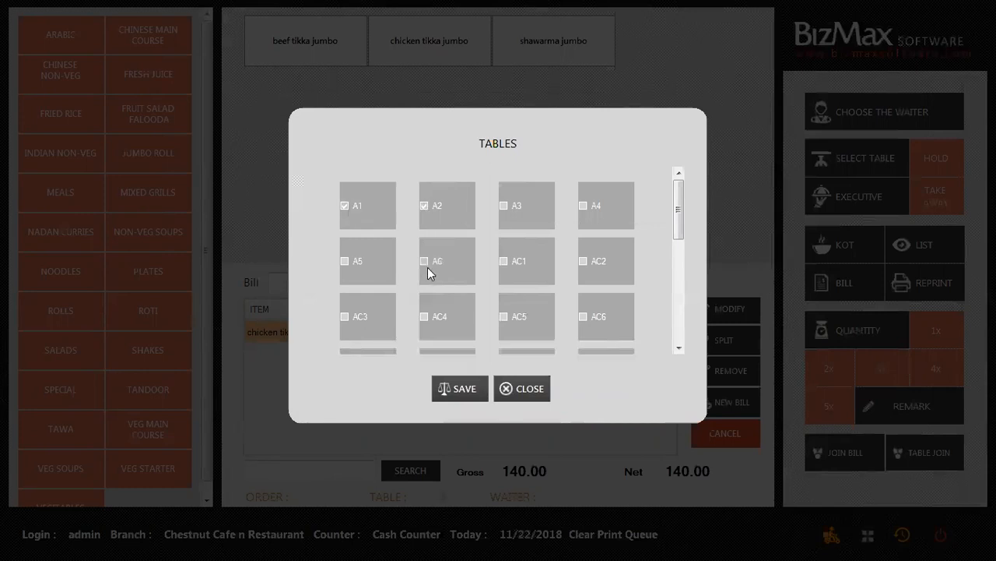
pyautogui.click(351, 259)
pyautogui.click(471, 389)
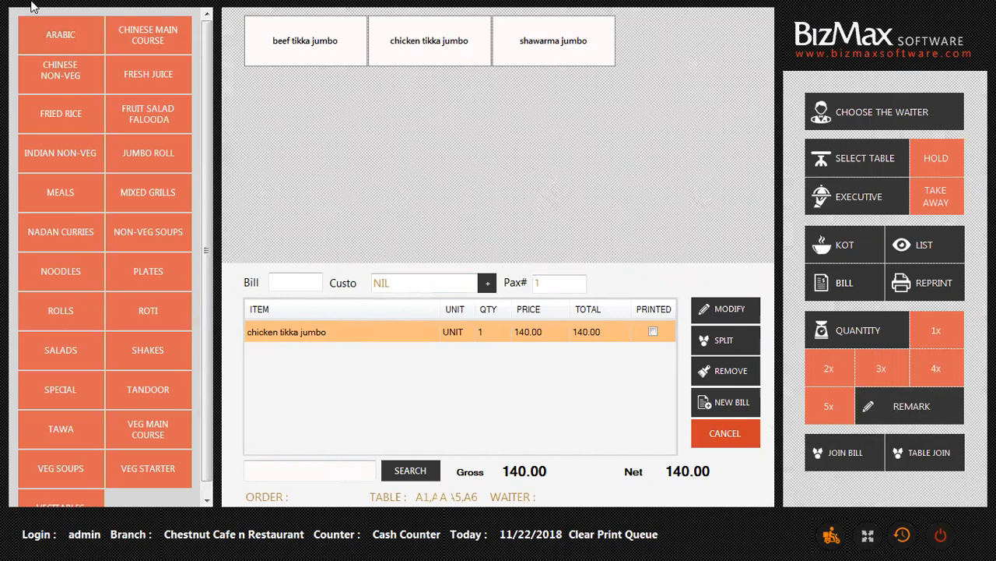
pyautogui.click(831, 538)
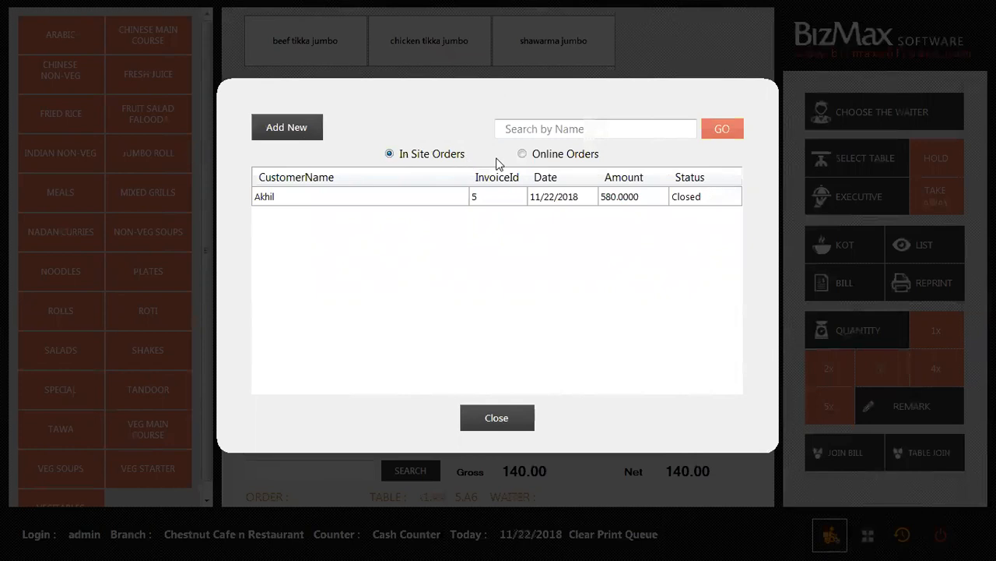
# Create a delivery order for the customer found by phone number, with the Primary address.
pyautogui.click(534, 155)
pyautogui.click(396, 153)
pyautogui.click(300, 127)
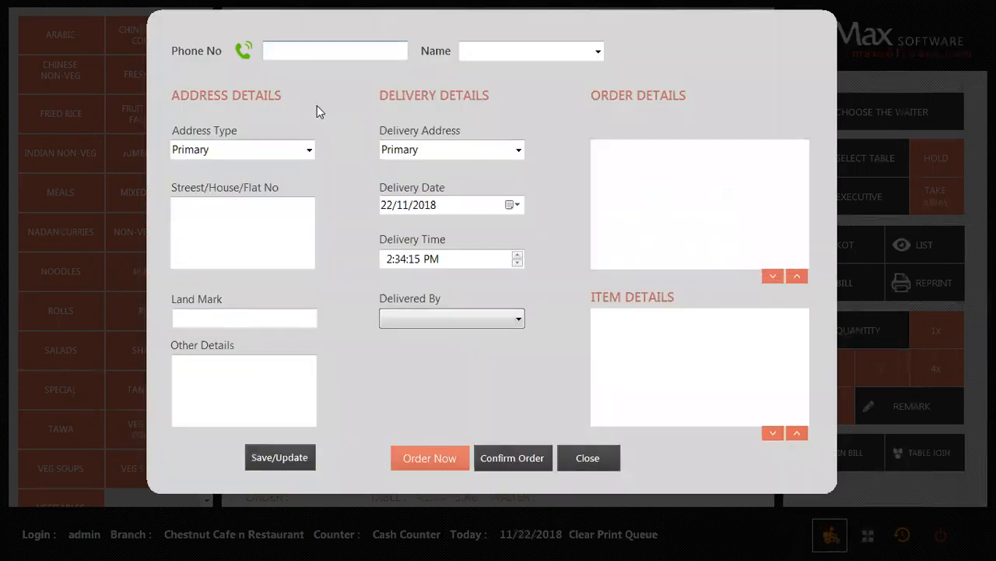
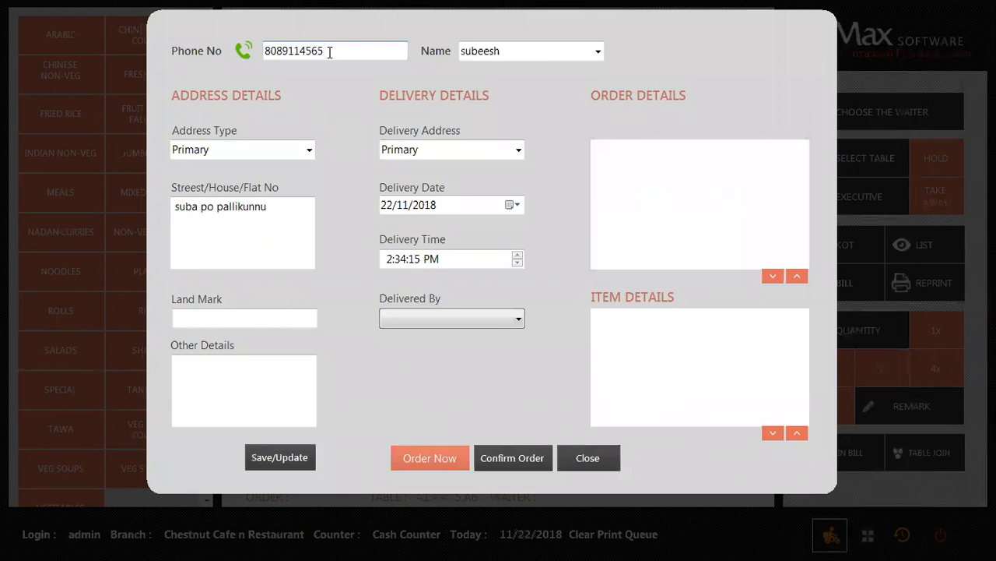
pyautogui.click(534, 54)
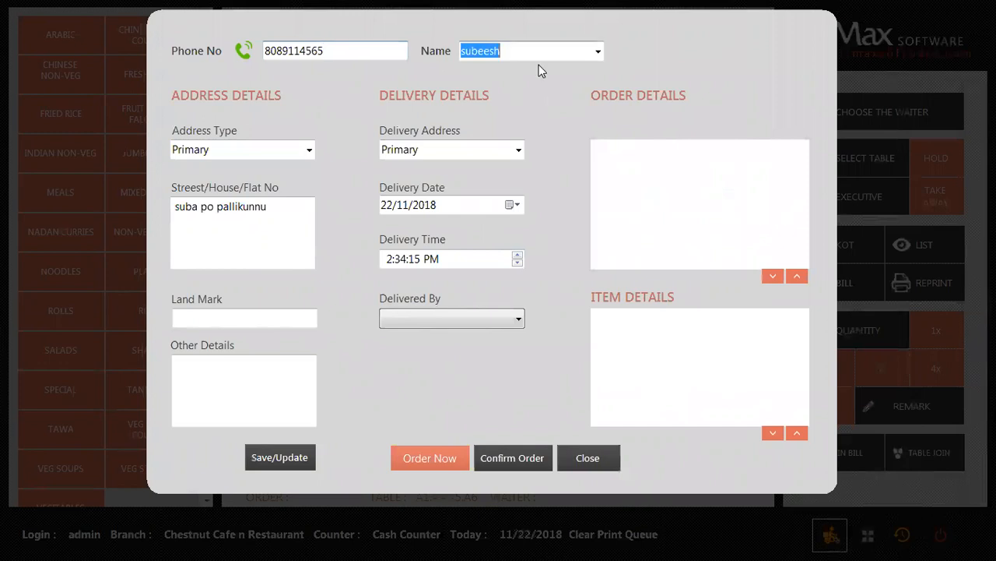
pyautogui.click(215, 240)
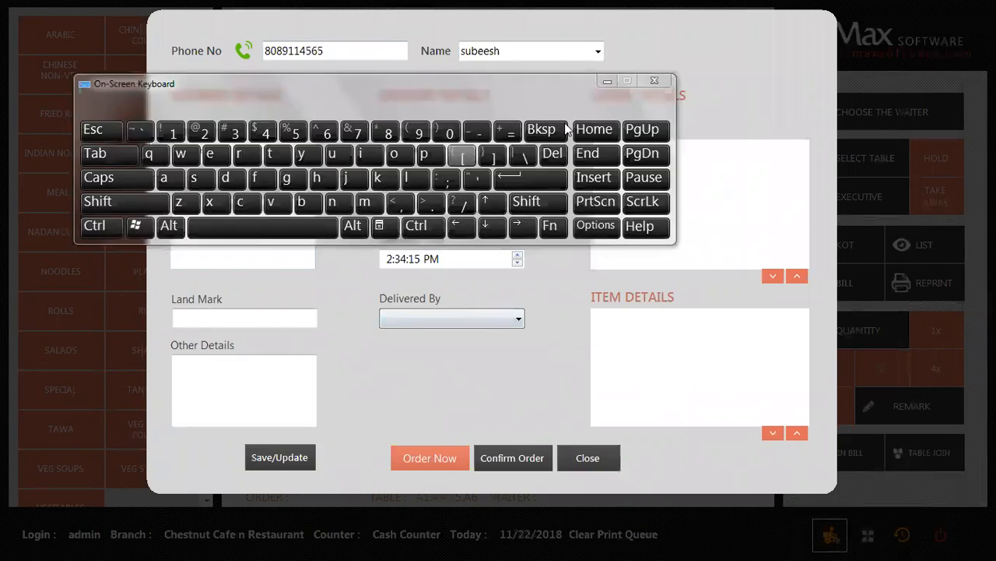
pyautogui.click(654, 80)
pyautogui.click(514, 151)
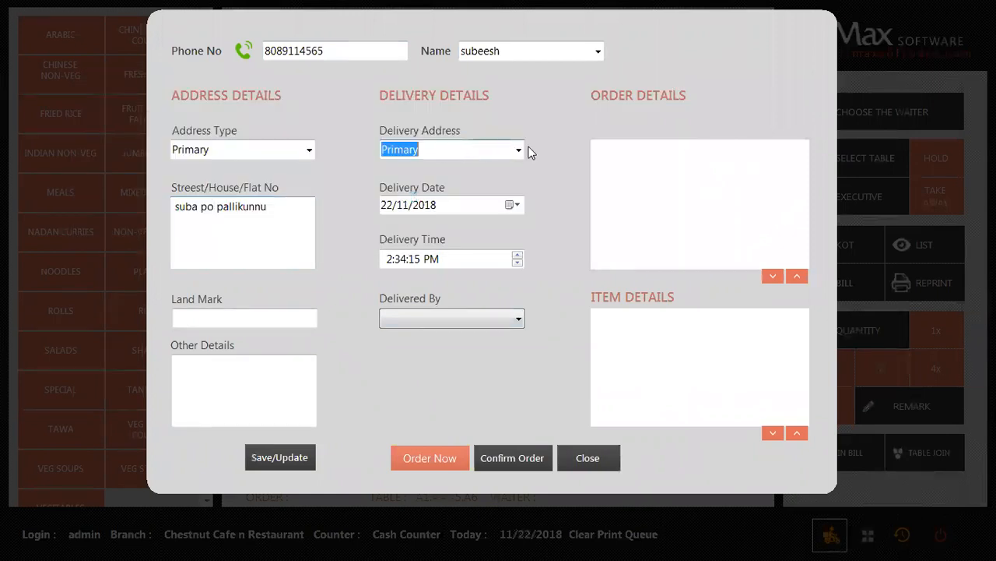
pyautogui.click(520, 149)
pyautogui.click(433, 165)
pyautogui.click(427, 458)
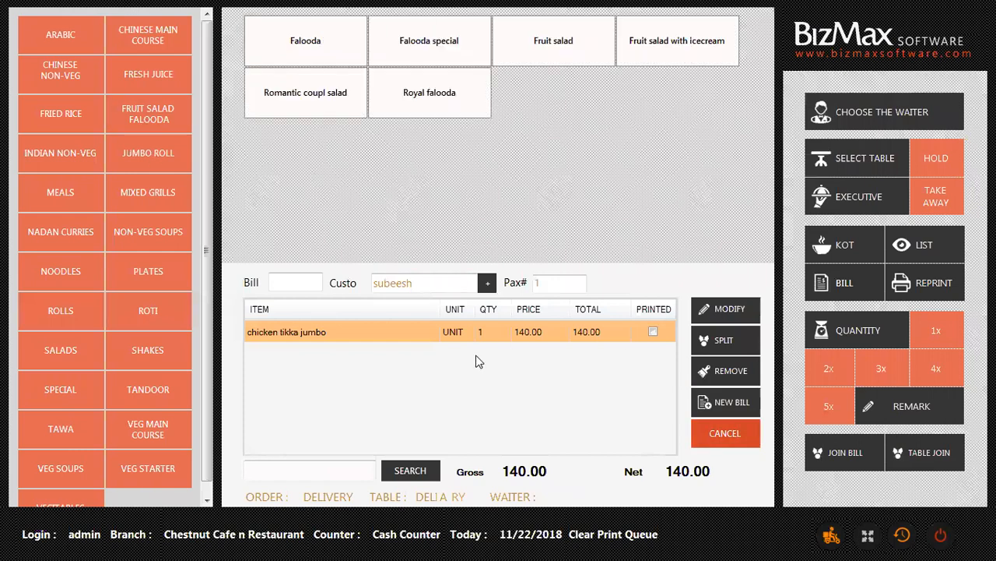
# Add Royal falooda to the order and print the kitchen ticket.
pyautogui.click(438, 103)
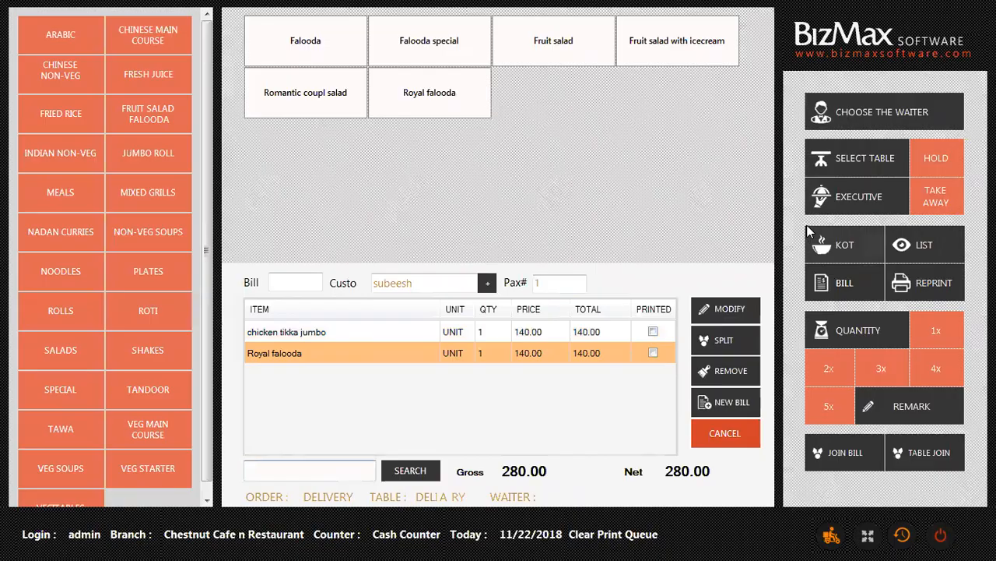
pyautogui.click(846, 245)
pyautogui.click(524, 298)
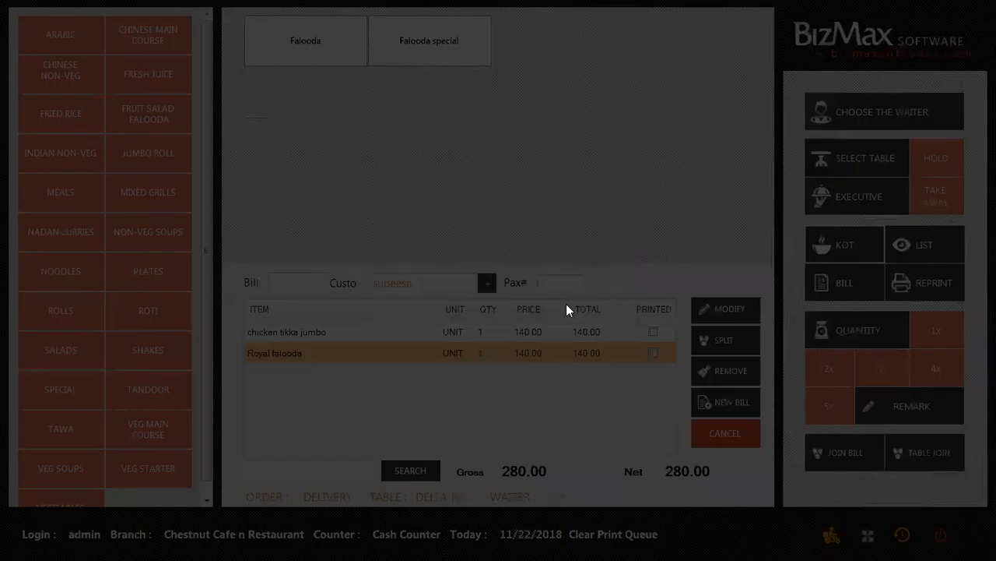
# Load DELIVERY-A order 23 and print its bill.
pyautogui.click(909, 246)
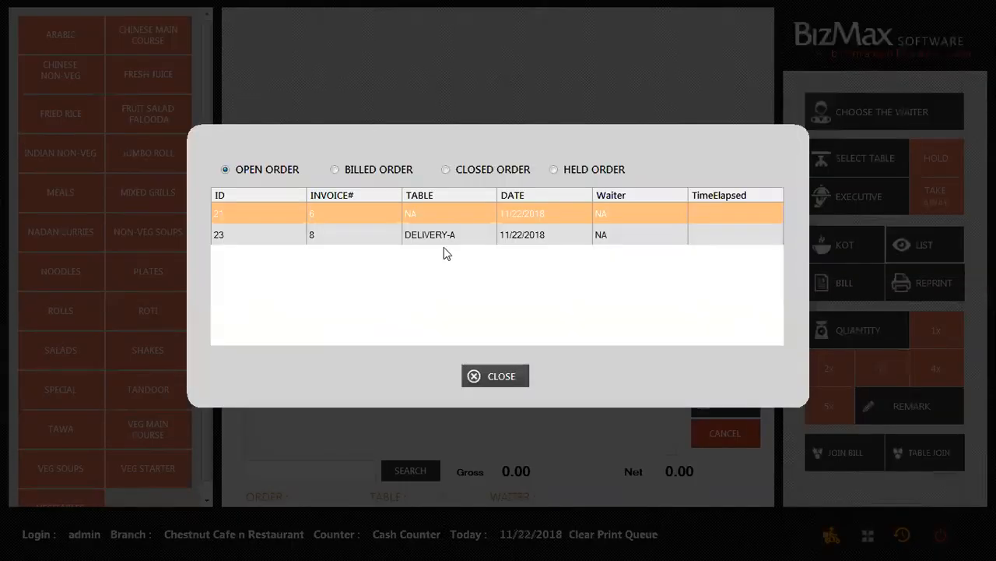
pyautogui.click(563, 236)
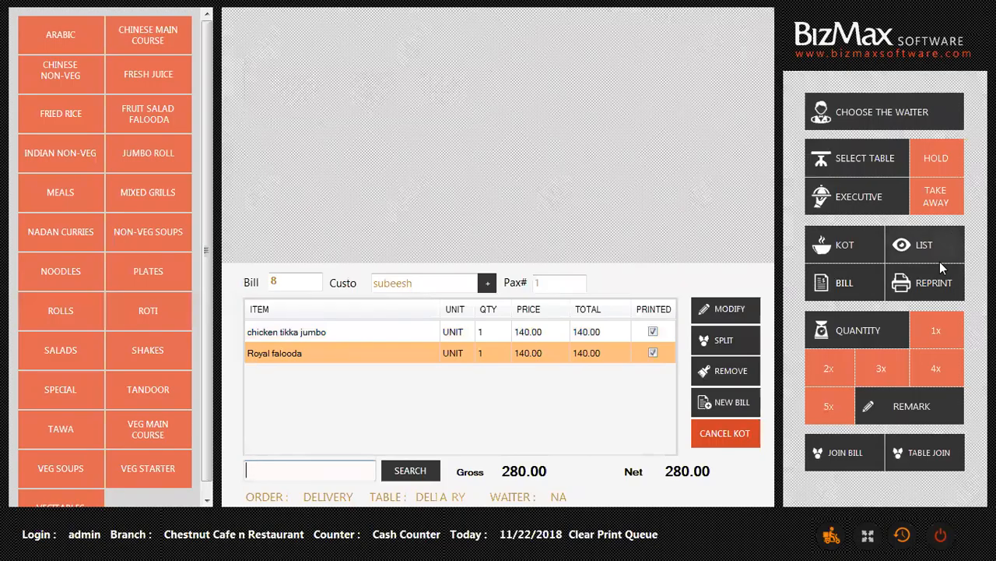
pyautogui.click(857, 274)
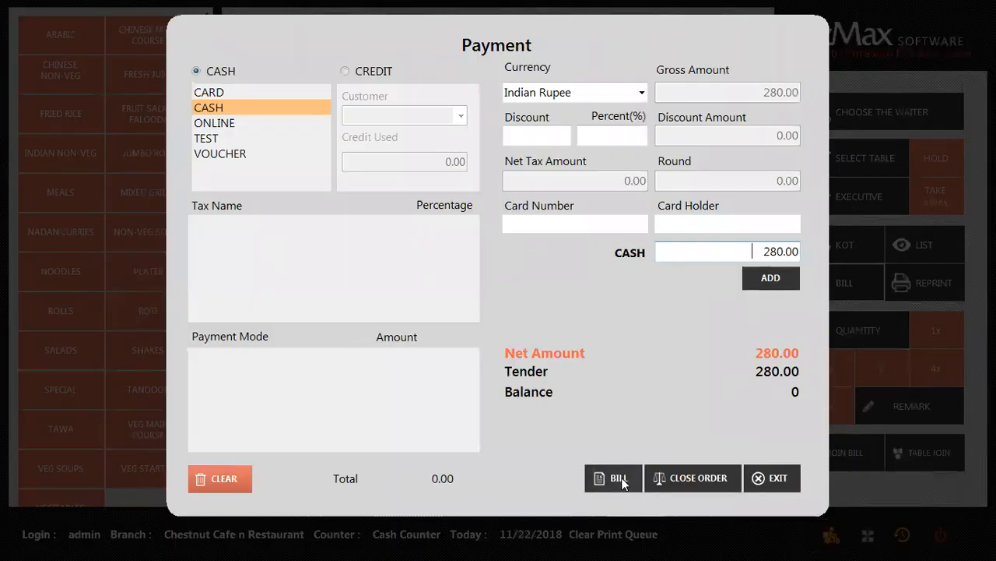
pyautogui.click(619, 478)
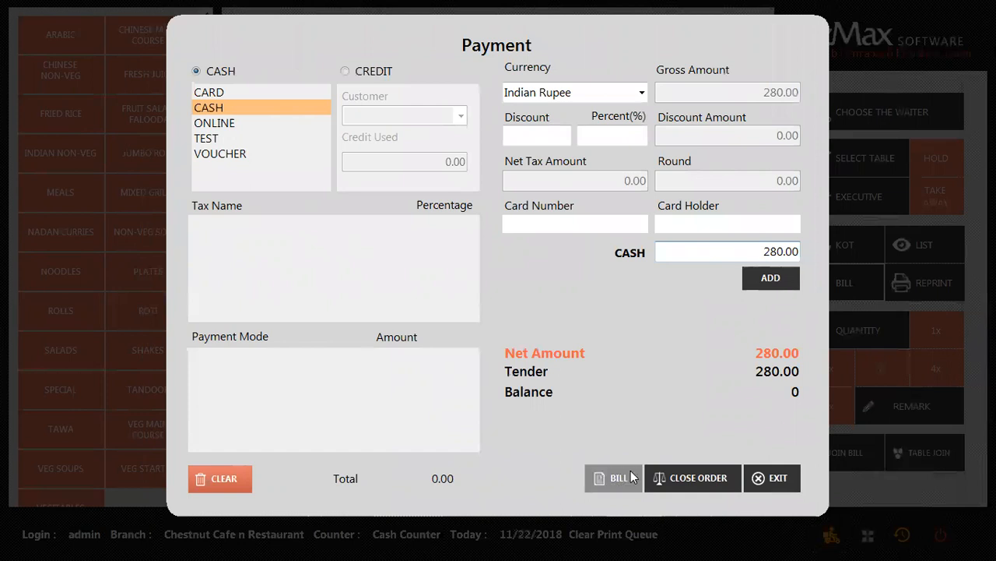
pyautogui.click(481, 291)
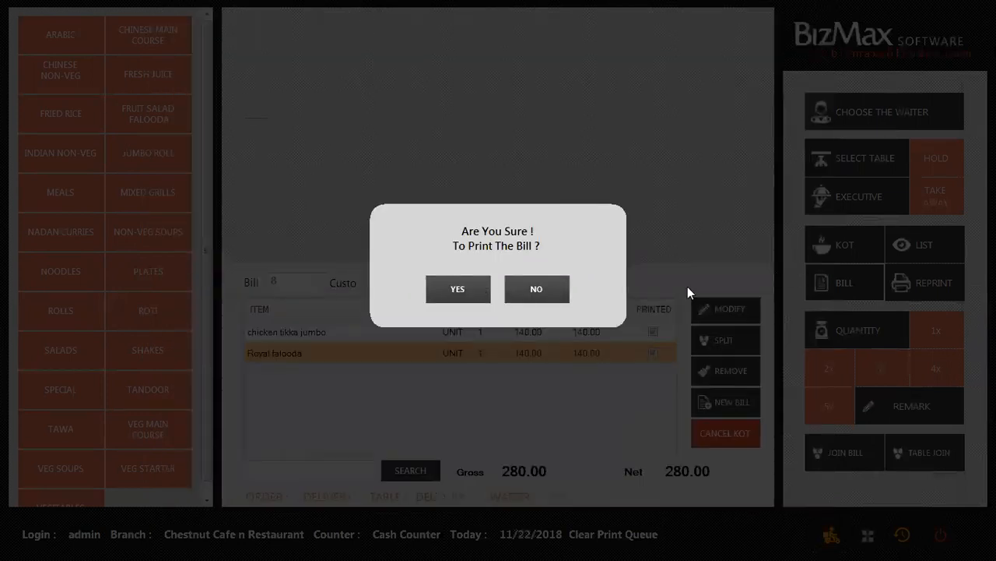
# Confirm the customer's delivery order with Del Boy 1 as the delivery person.
pyautogui.click(830, 536)
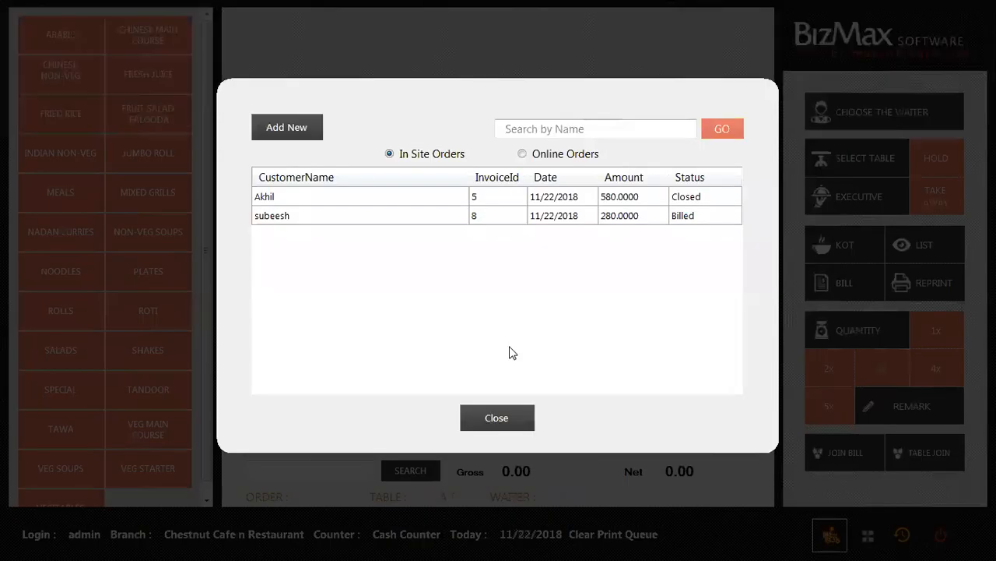
pyautogui.doubleClick(503, 221)
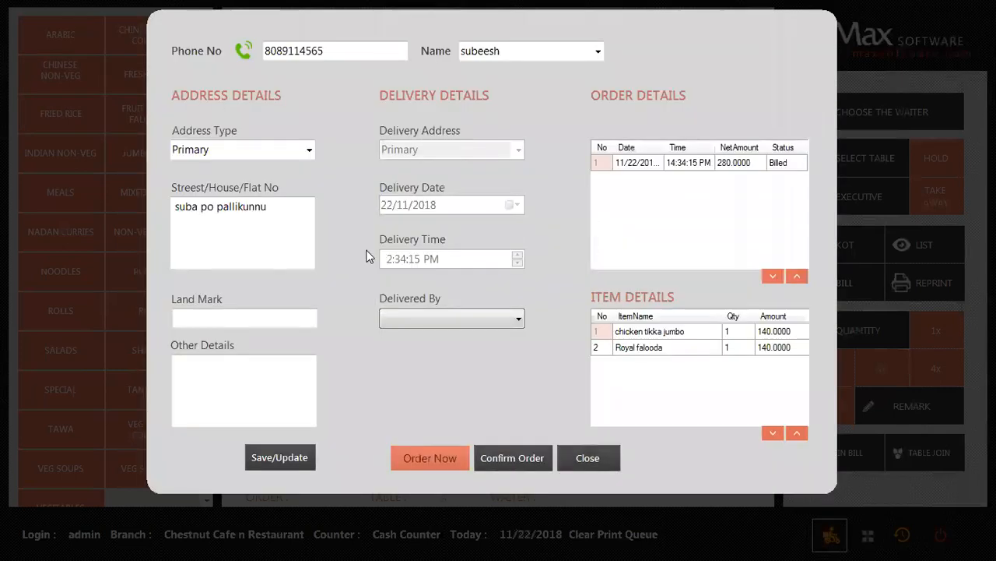
pyautogui.click(452, 319)
pyautogui.click(439, 343)
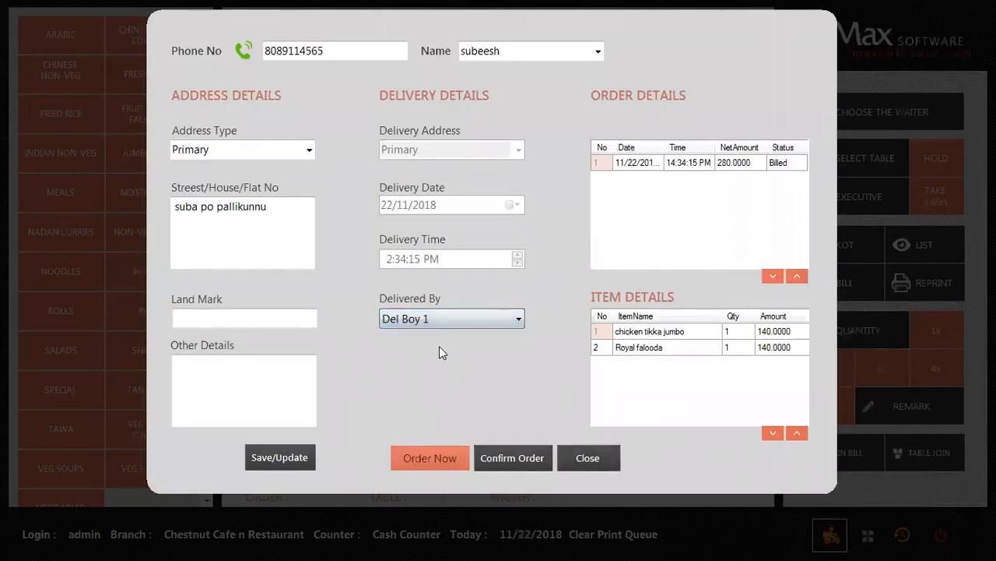
pyautogui.click(520, 459)
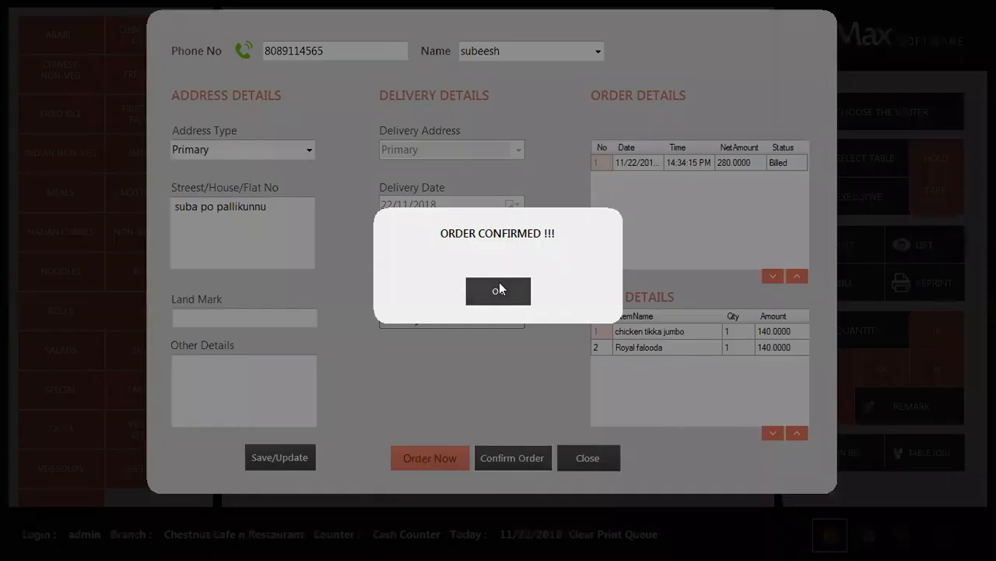
pyautogui.click(499, 289)
pyautogui.click(587, 457)
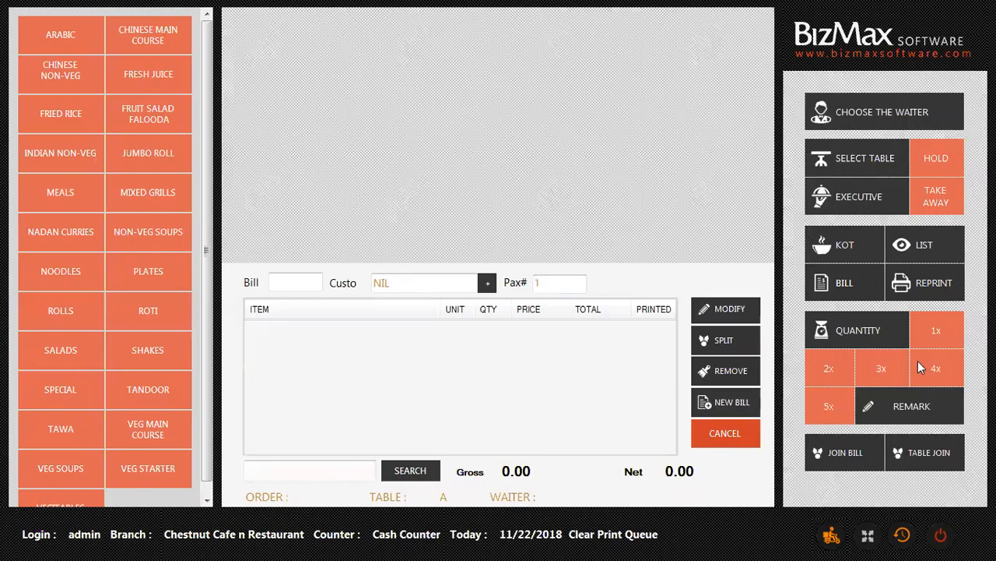
# Review the customer's delivery details, then try a KOT and dismiss the Add Item warning.
pyautogui.click(832, 536)
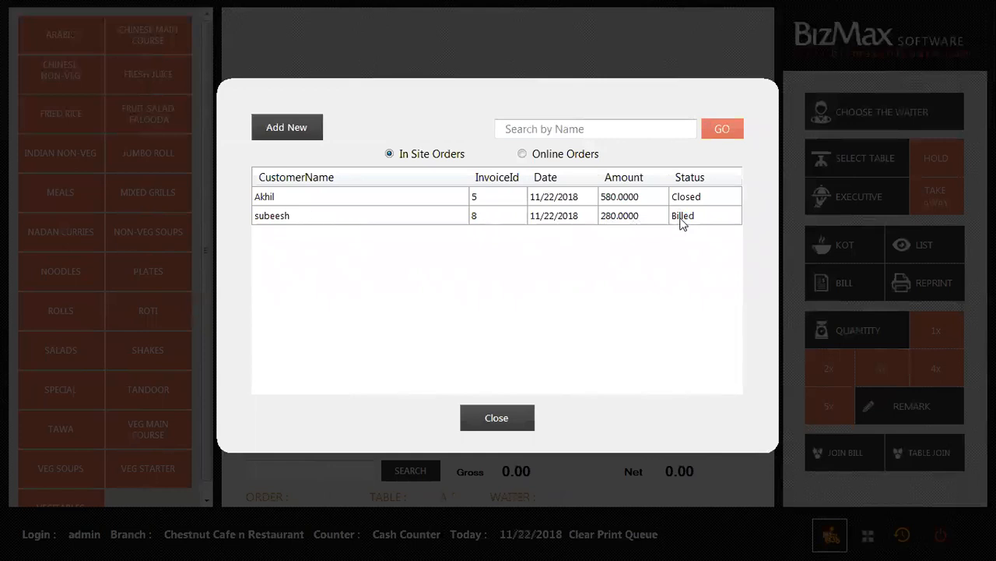
pyautogui.doubleClick(605, 221)
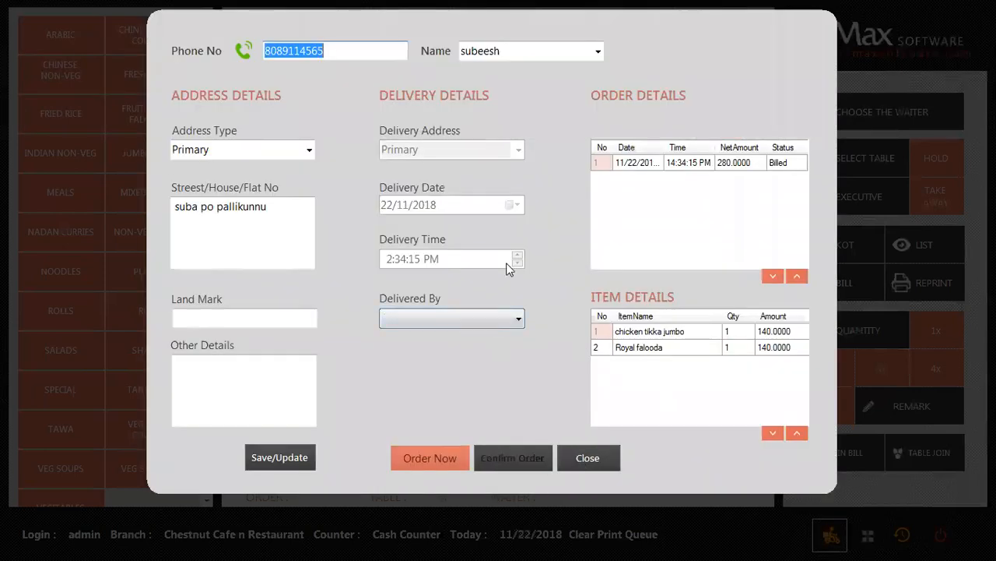
pyautogui.press('Escape')
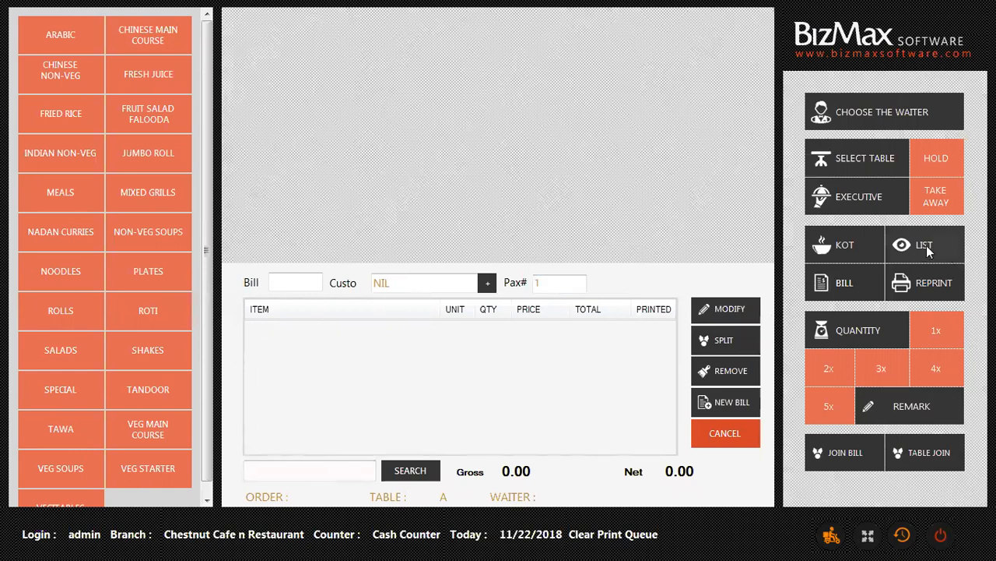
pyautogui.click(928, 244)
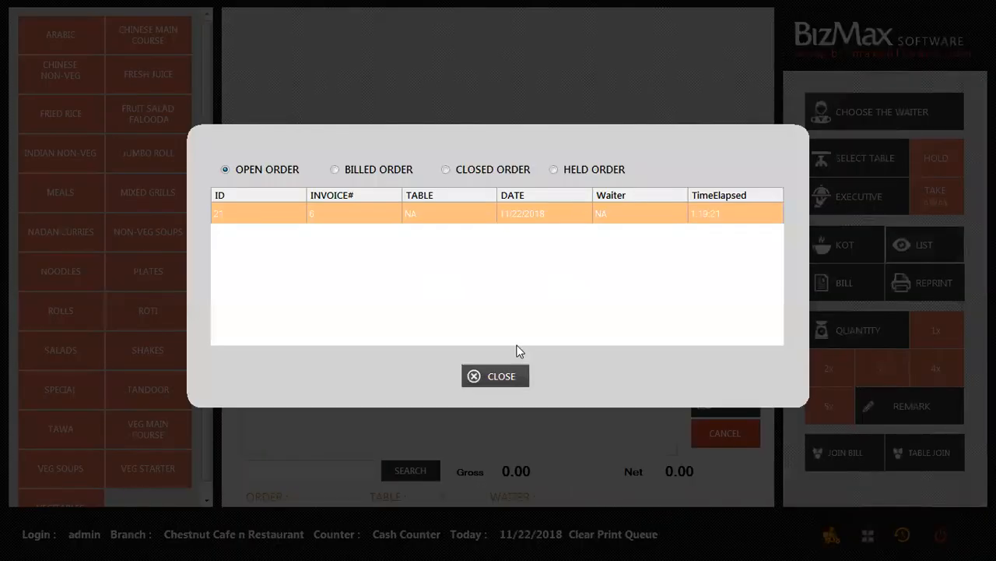
pyautogui.click(496, 376)
pyautogui.click(847, 252)
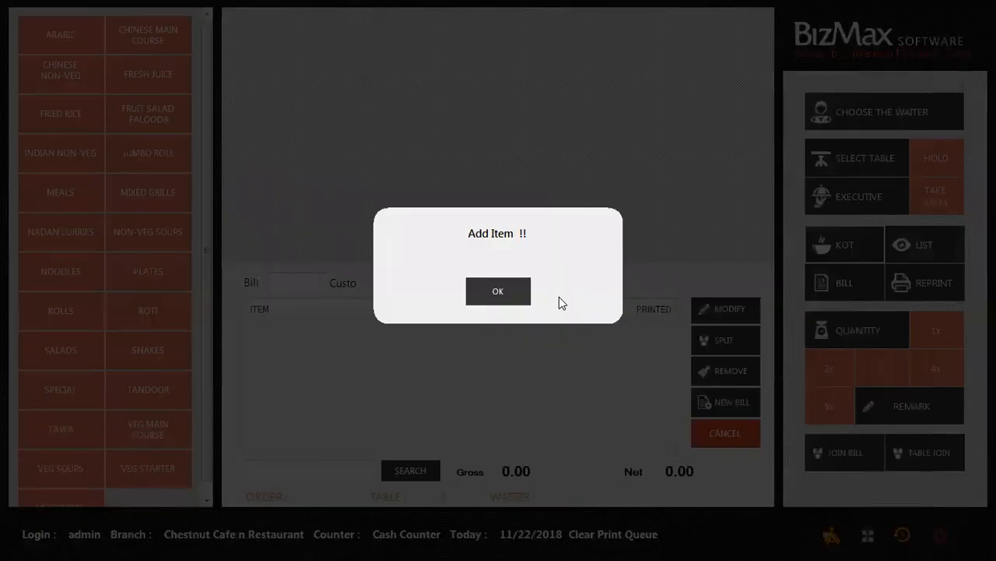
pyautogui.click(500, 291)
# Load open order 6 (290.00), then browse the billed and closed order lists.
pyautogui.click(917, 248)
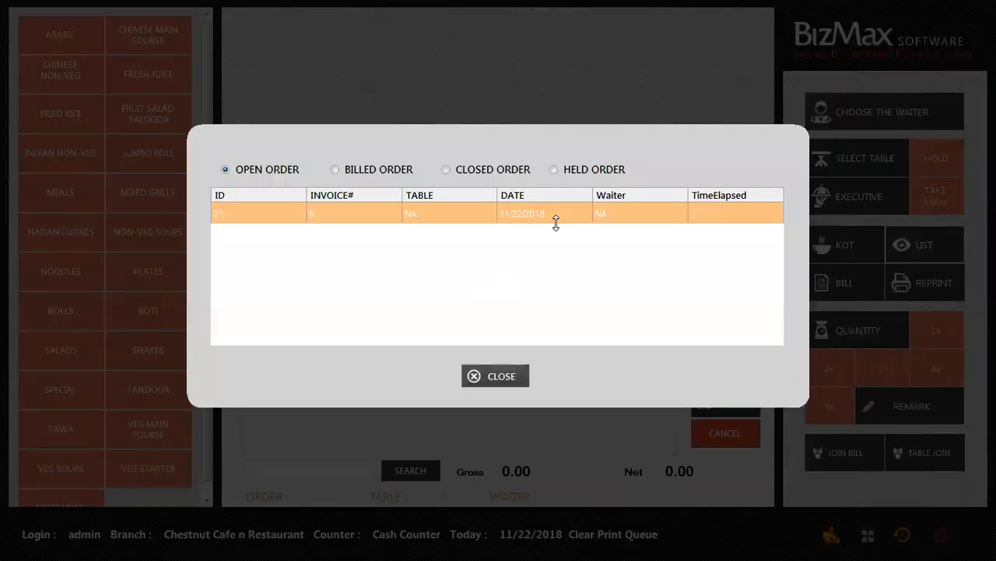
pyautogui.doubleClick(555, 219)
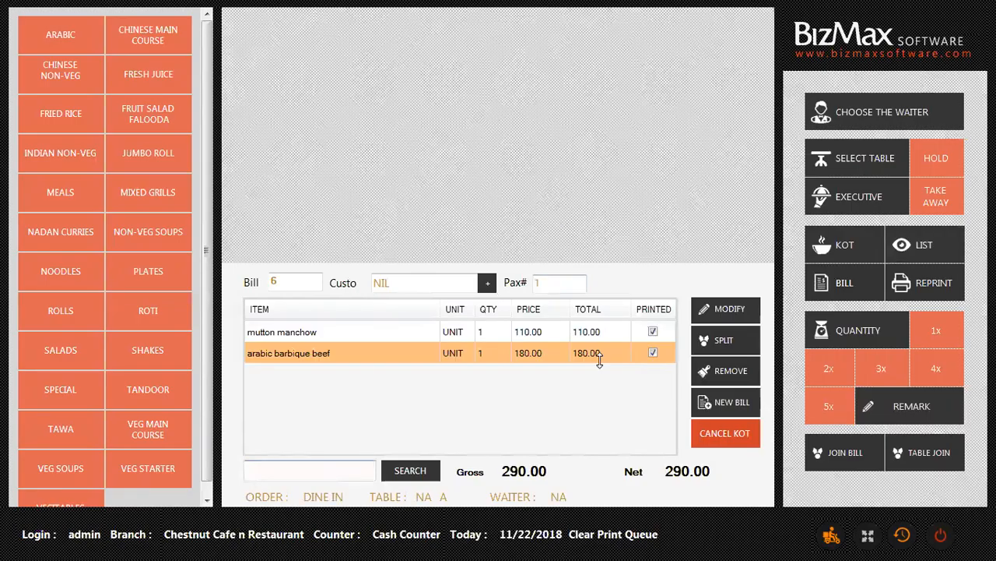
pyautogui.click(926, 246)
pyautogui.click(409, 171)
pyautogui.click(486, 170)
pyautogui.click(377, 171)
# Take 500 cash for billed bill 8 and close the order, printing the bill.
pyautogui.doubleClick(517, 216)
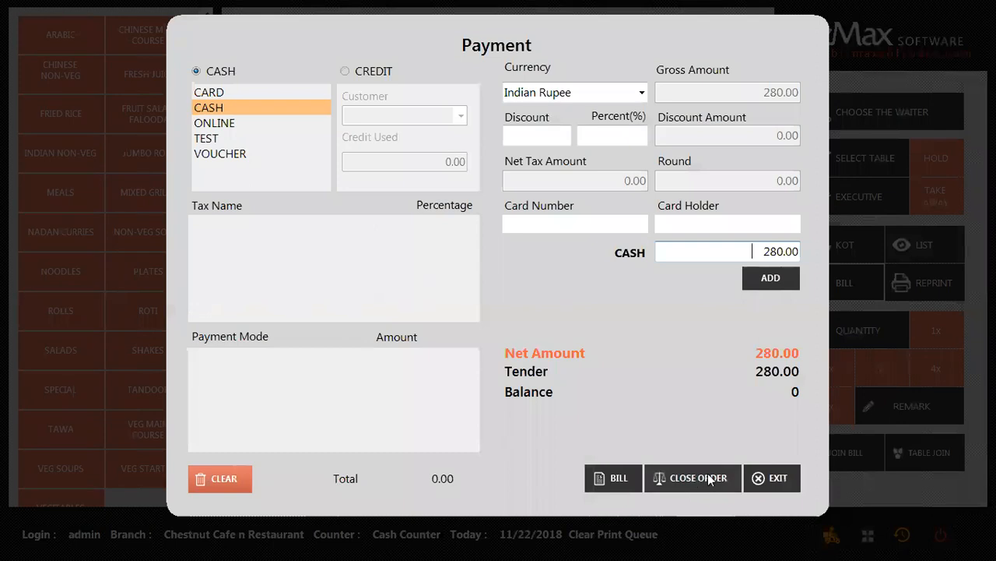
pyautogui.click(746, 252)
pyautogui.write('500')
pyautogui.click(771, 285)
pyautogui.click(682, 483)
pyautogui.click(445, 299)
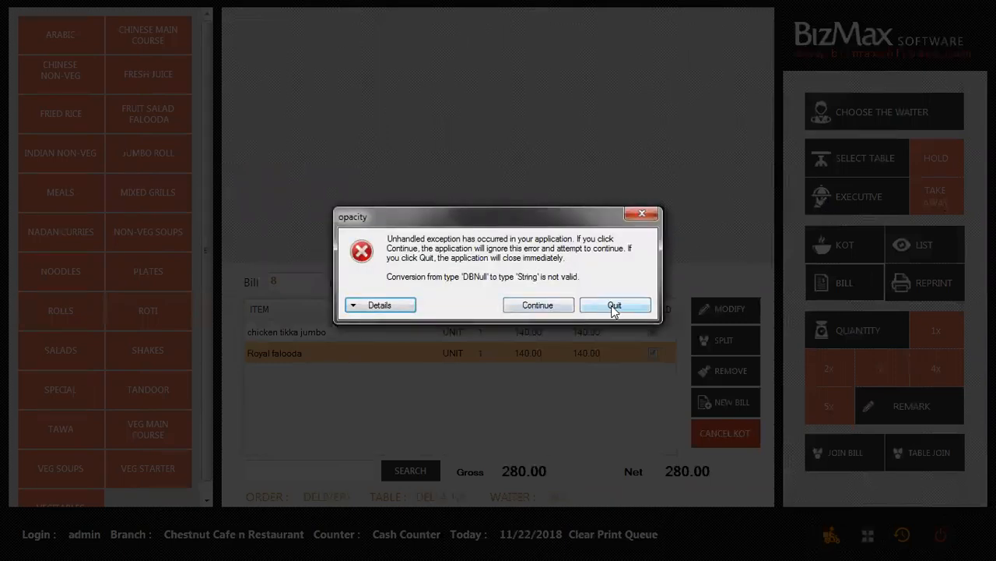
# Quit BizMax after the error and relaunch it from the desktop POS shortcut.
pyautogui.click(614, 306)
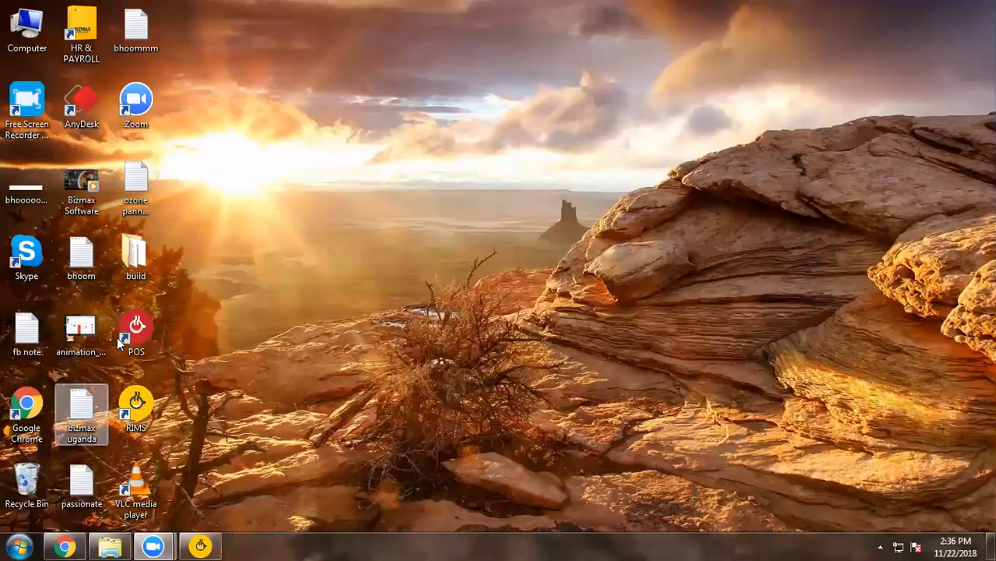
pyautogui.click(124, 340)
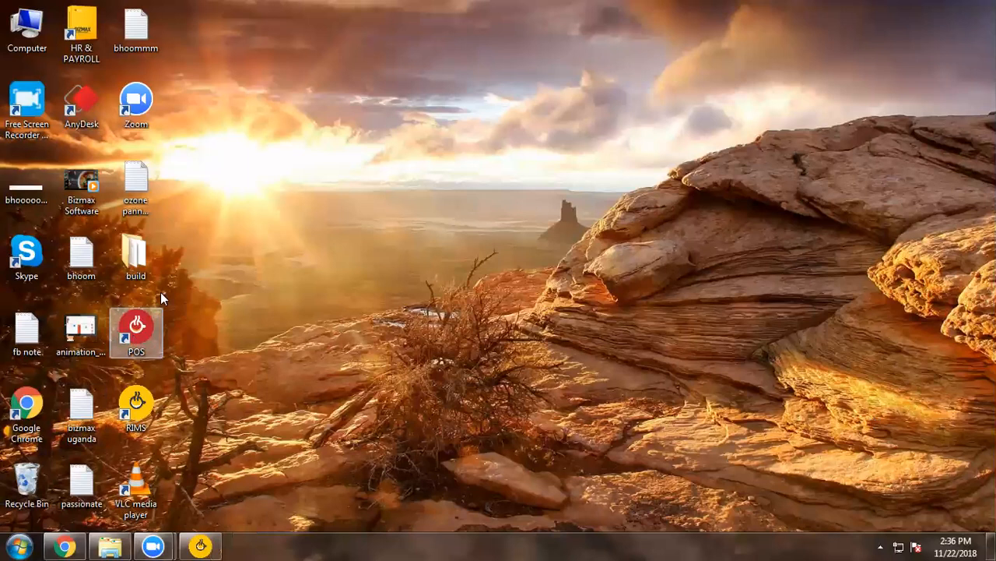
pyautogui.rightClick(131, 339)
pyautogui.click(175, 21)
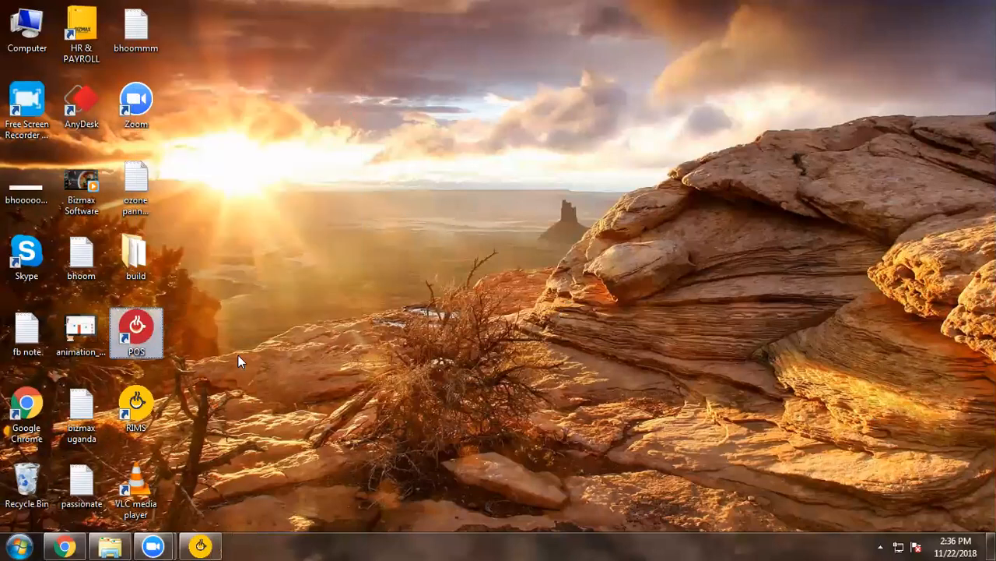
# Log in to the Cash Counter as admin with the account password.
pyautogui.write('admin')
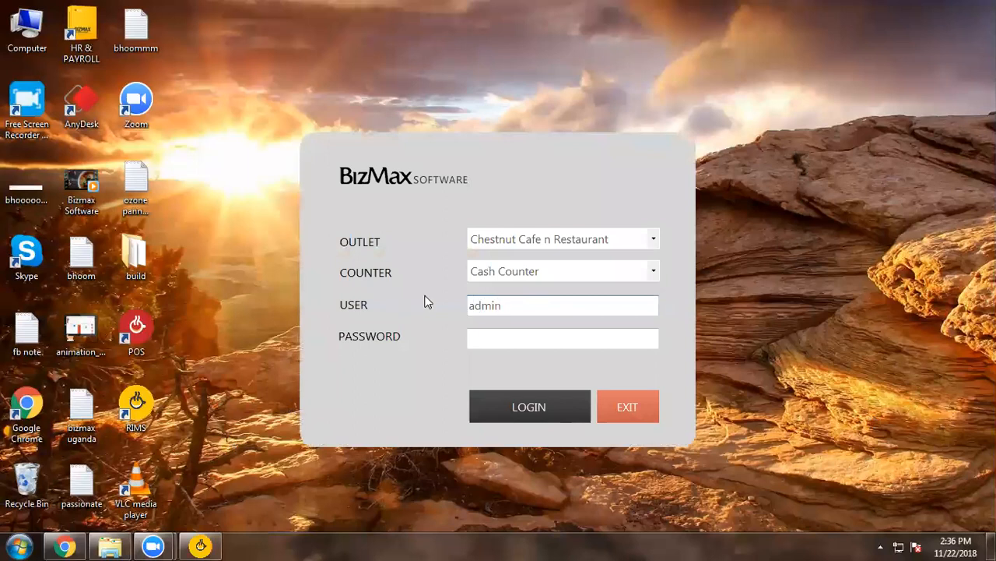
pyautogui.click(488, 339)
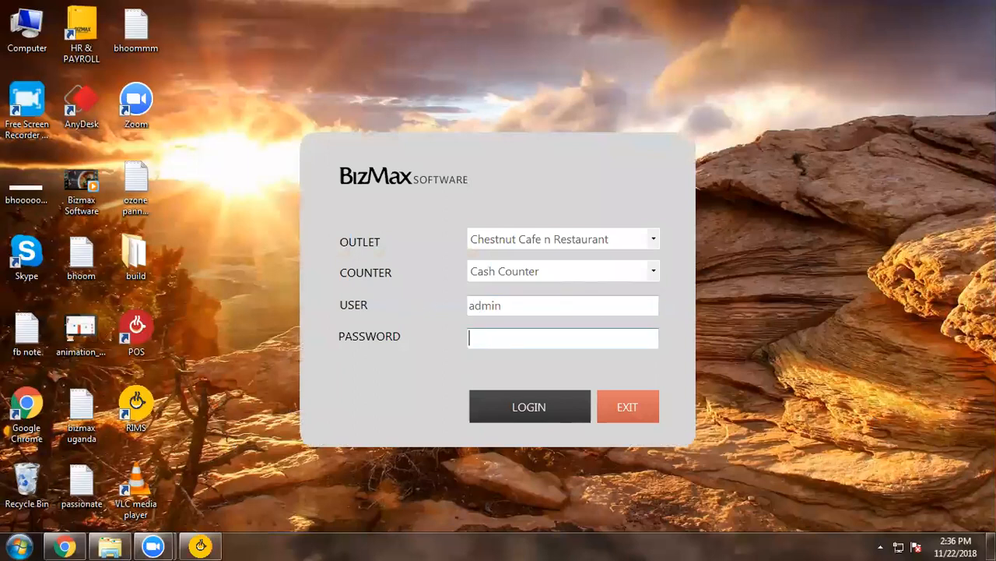
pyautogui.write('*****')
pyautogui.click(559, 404)
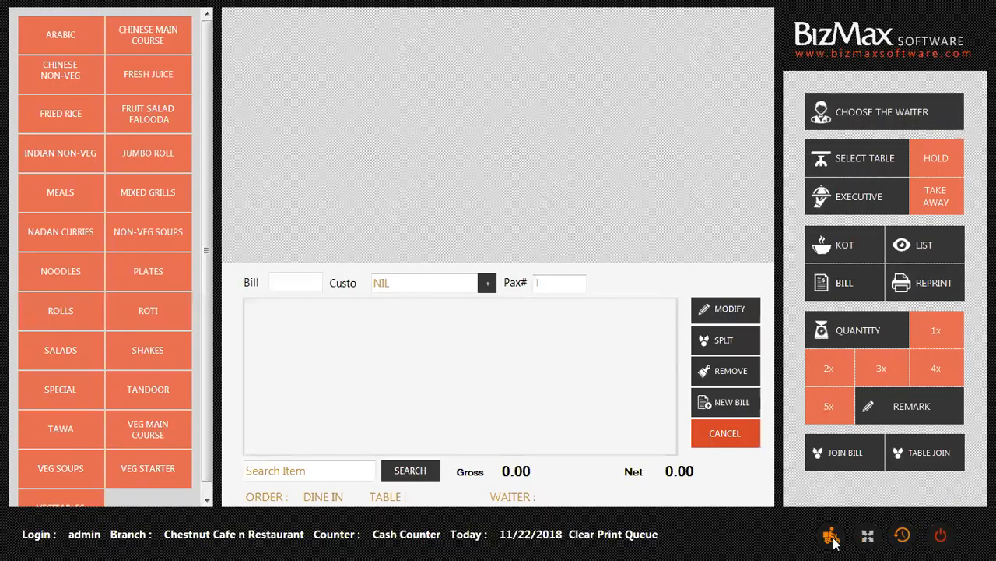
pyautogui.click(833, 537)
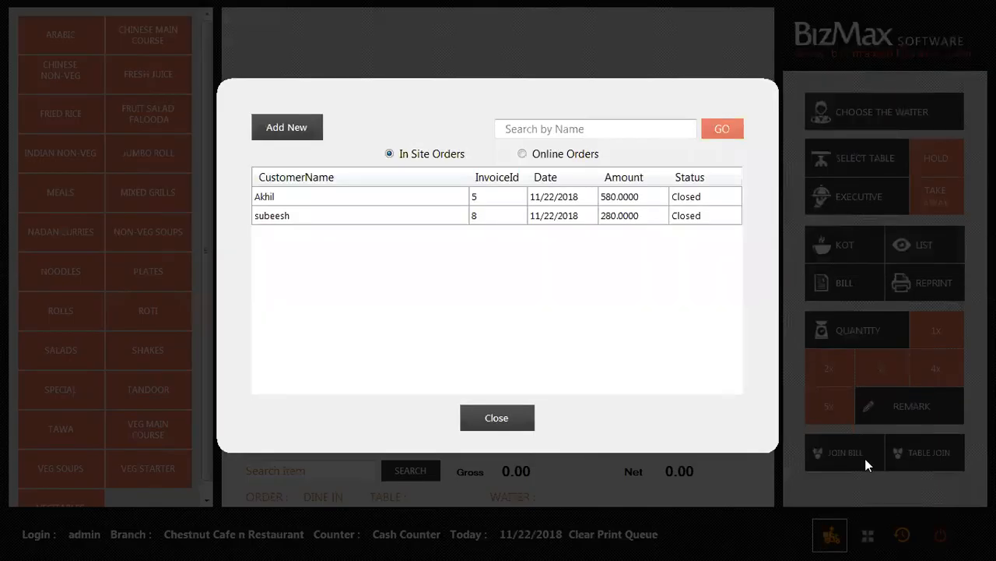
pyautogui.click(522, 154)
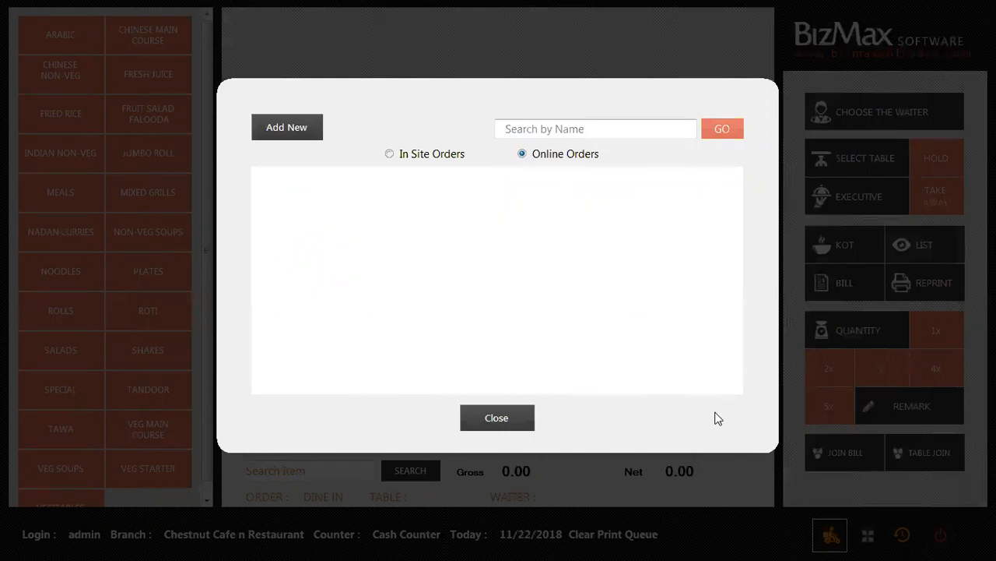
pyautogui.click(841, 499)
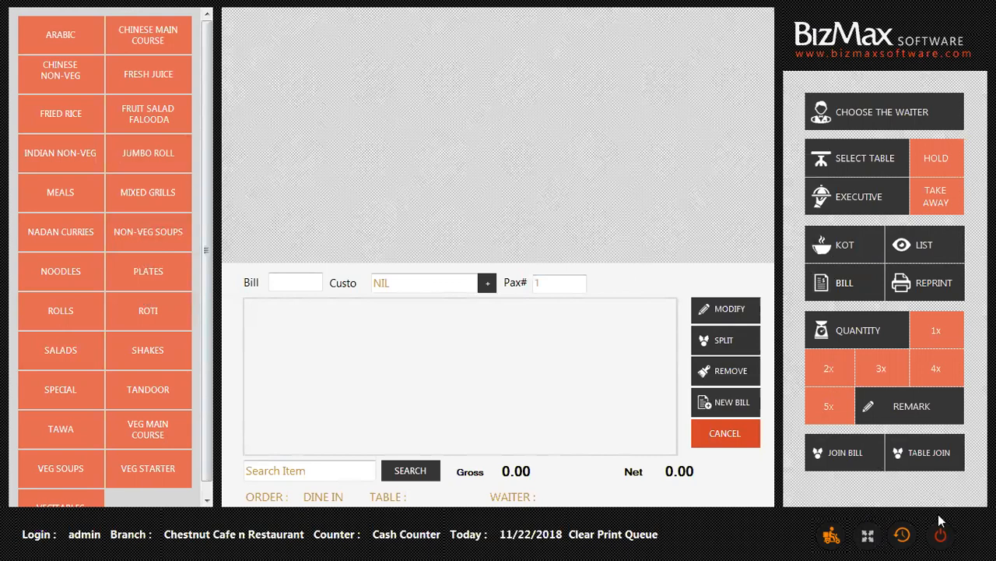
pyautogui.click(832, 535)
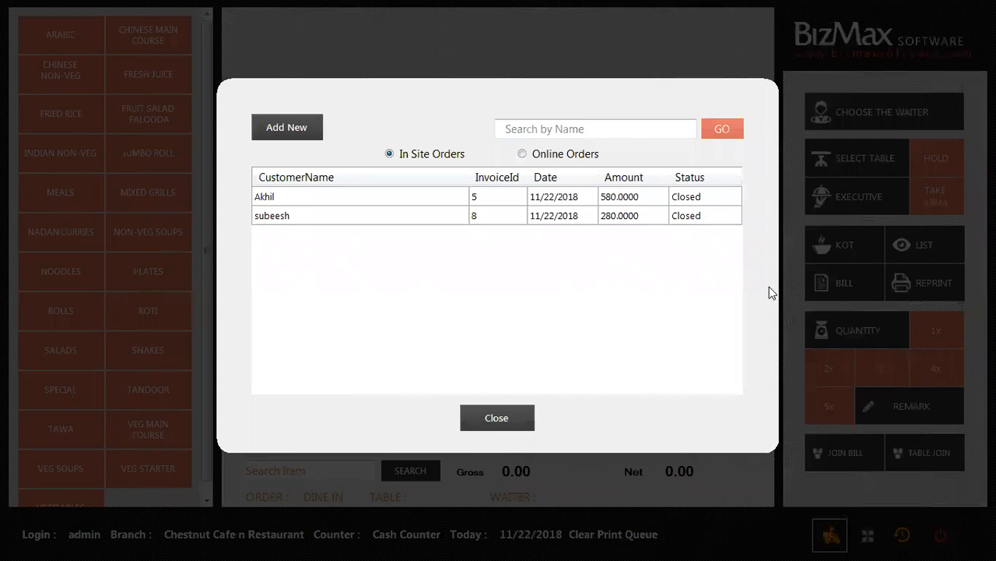
# View the online delivery orders, close the list, then reopen it and check online orders again.
pyautogui.click(522, 154)
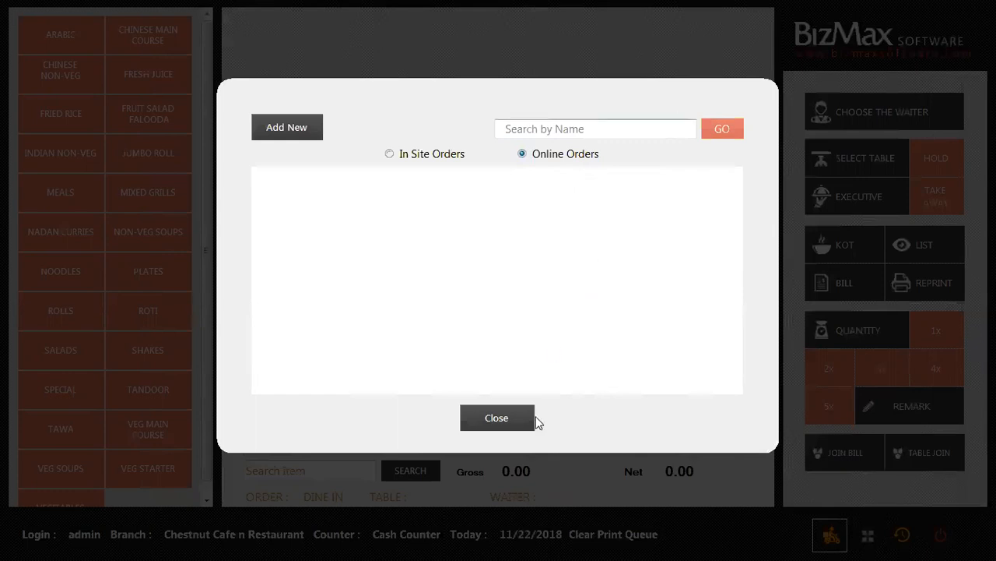
pyautogui.click(490, 418)
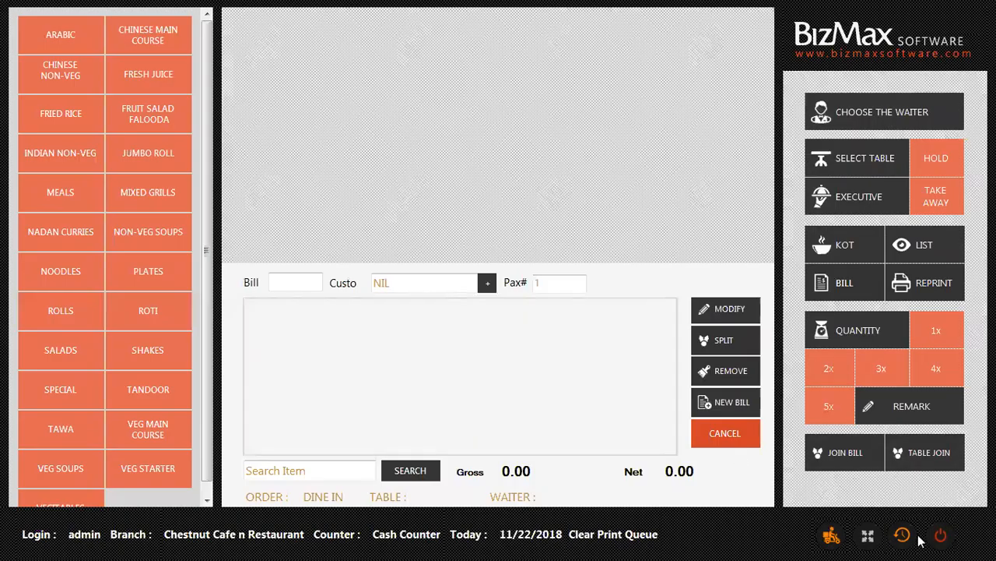
pyautogui.click(832, 535)
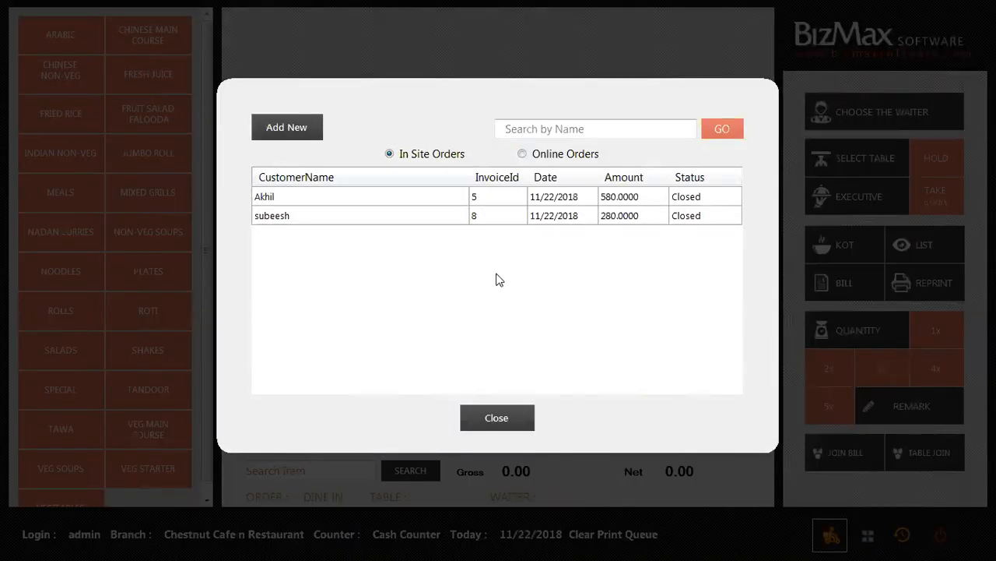
pyautogui.click(534, 155)
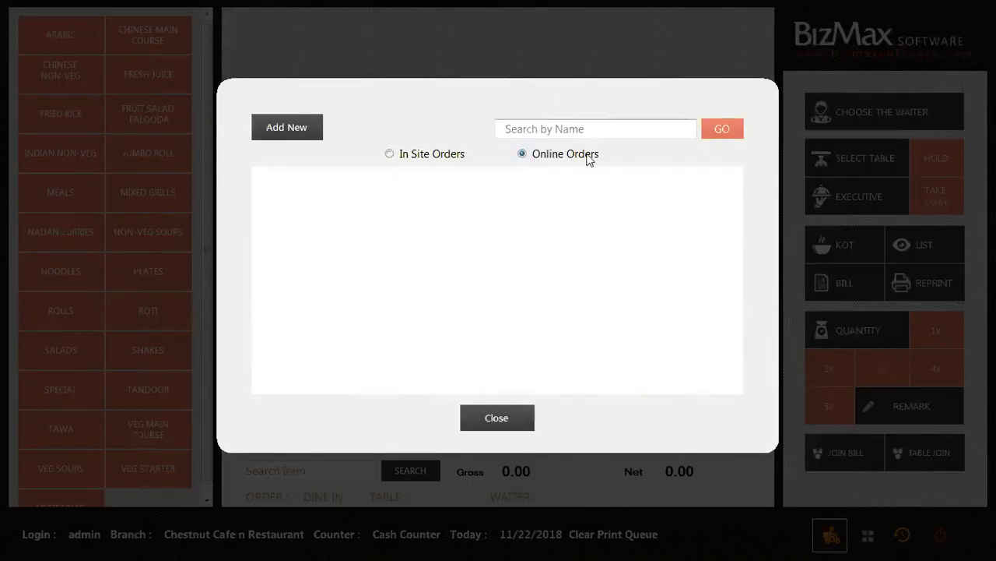
pyautogui.click(492, 417)
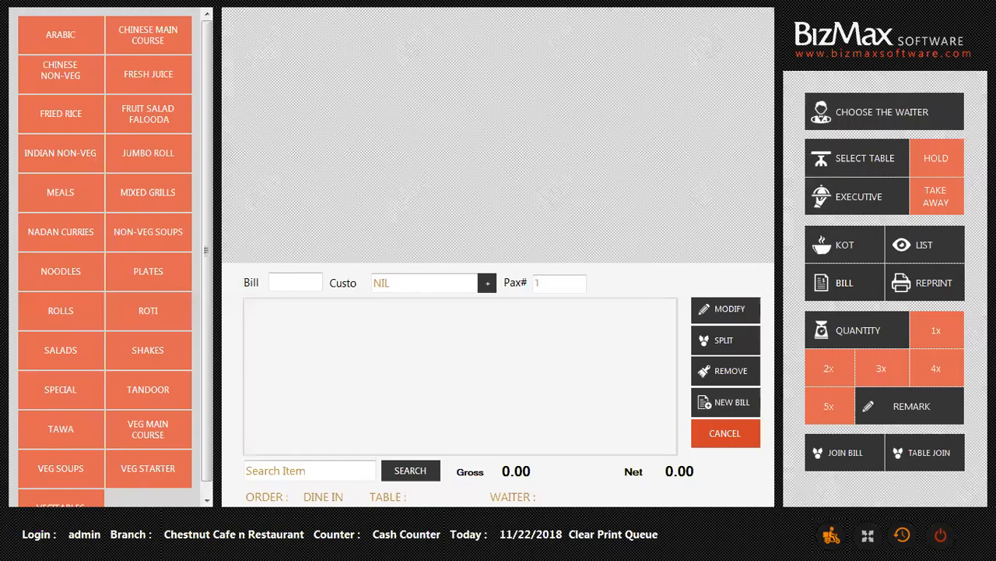
# Minimize and restore the POS, toggle between in-site and online orders, then close the list.
pyautogui.click(867, 536)
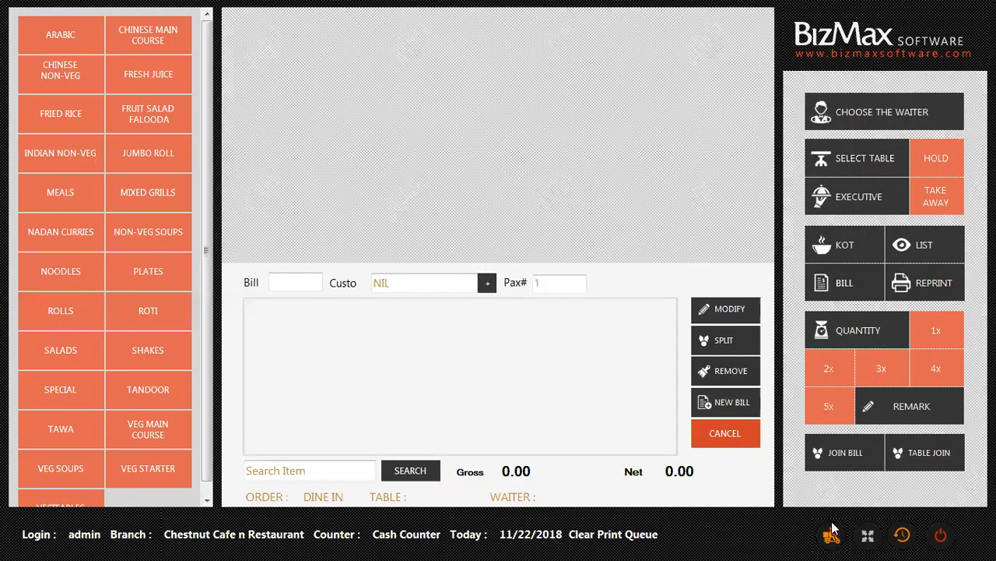
pyautogui.click(832, 534)
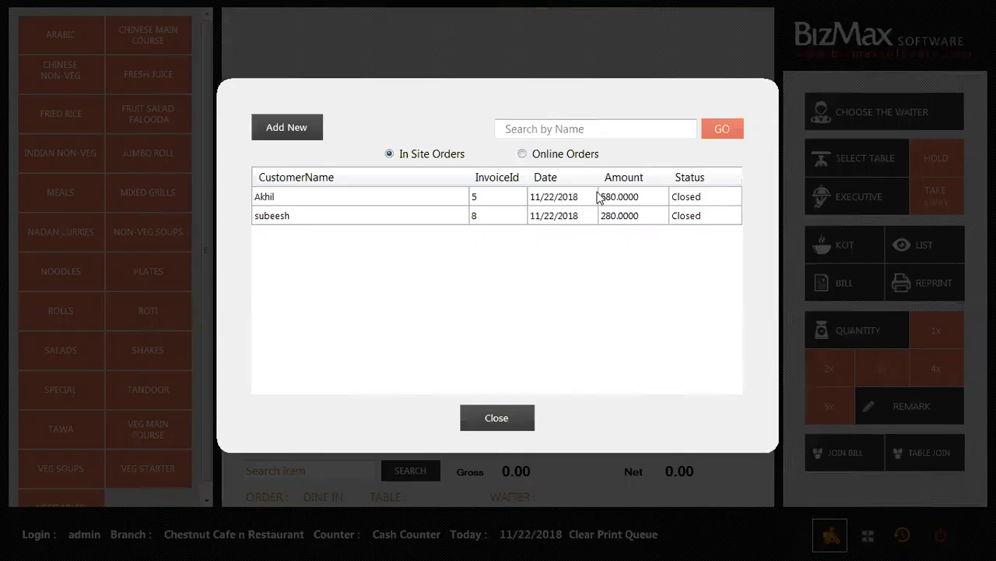
pyautogui.click(525, 154)
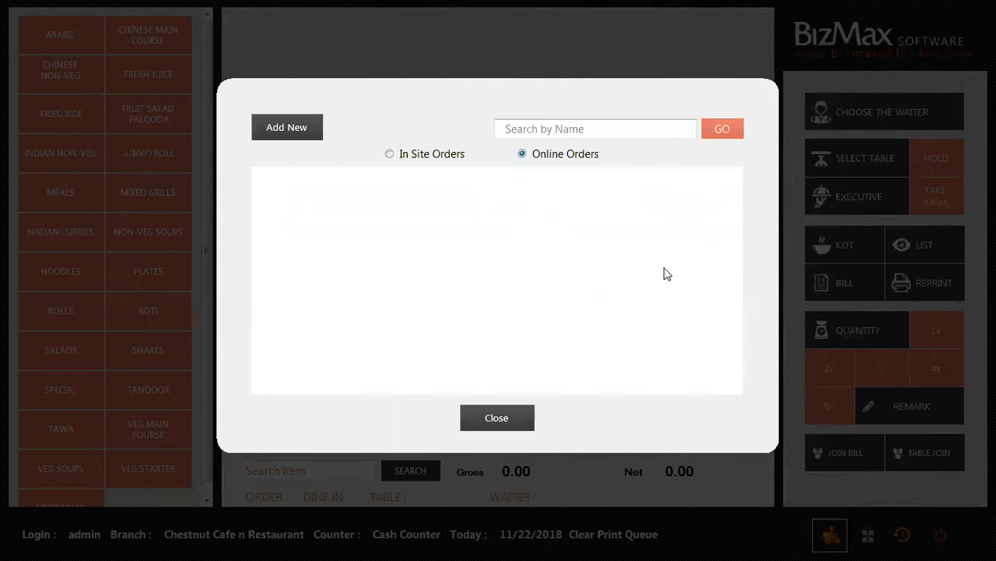
pyautogui.click(407, 159)
pyautogui.click(556, 159)
pyautogui.click(508, 418)
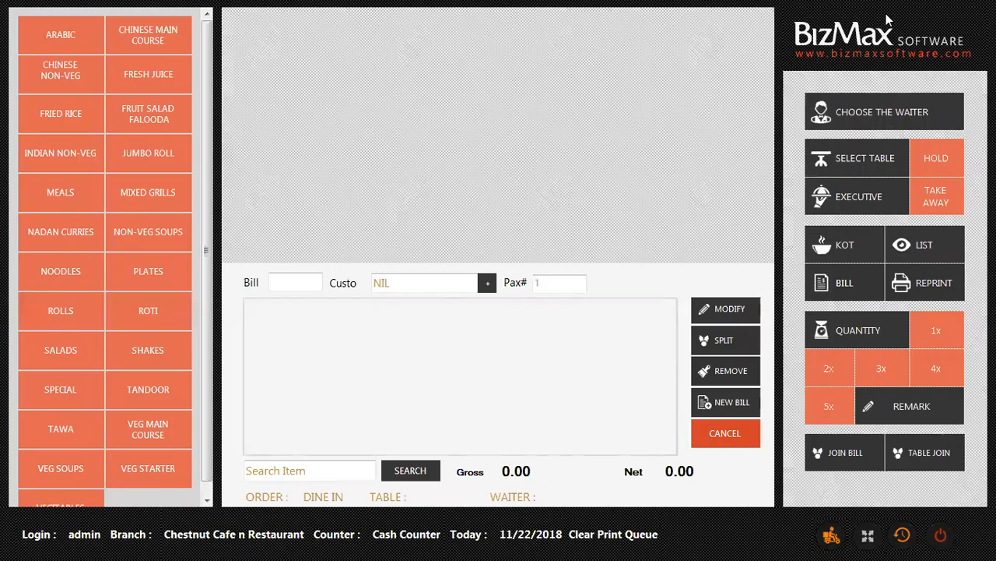
# Bring up Counter Settlement with the 200.00 opening (10×1, 20×2, 50×3), then go to Credit Settlement.
pyautogui.click(902, 534)
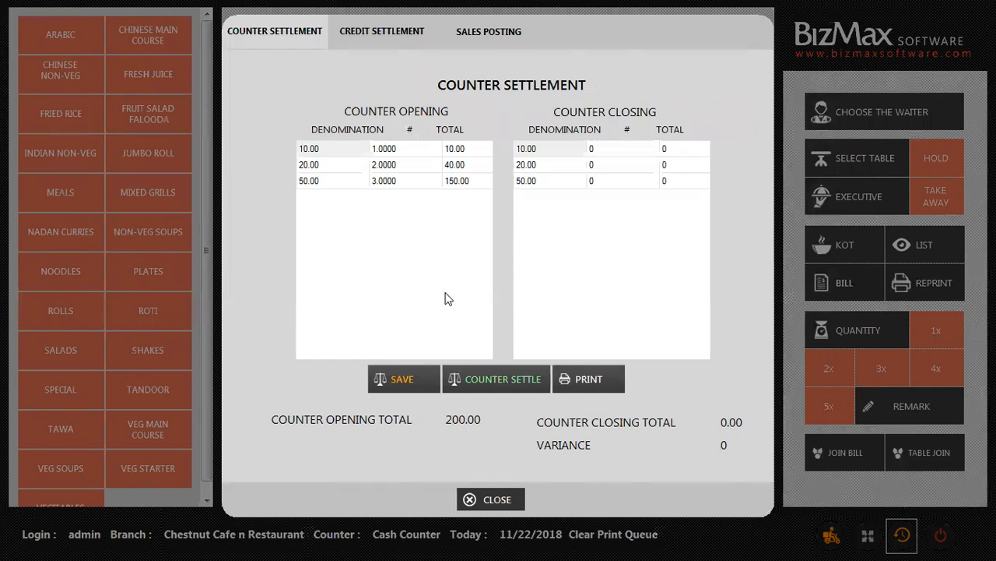
pyautogui.click(372, 29)
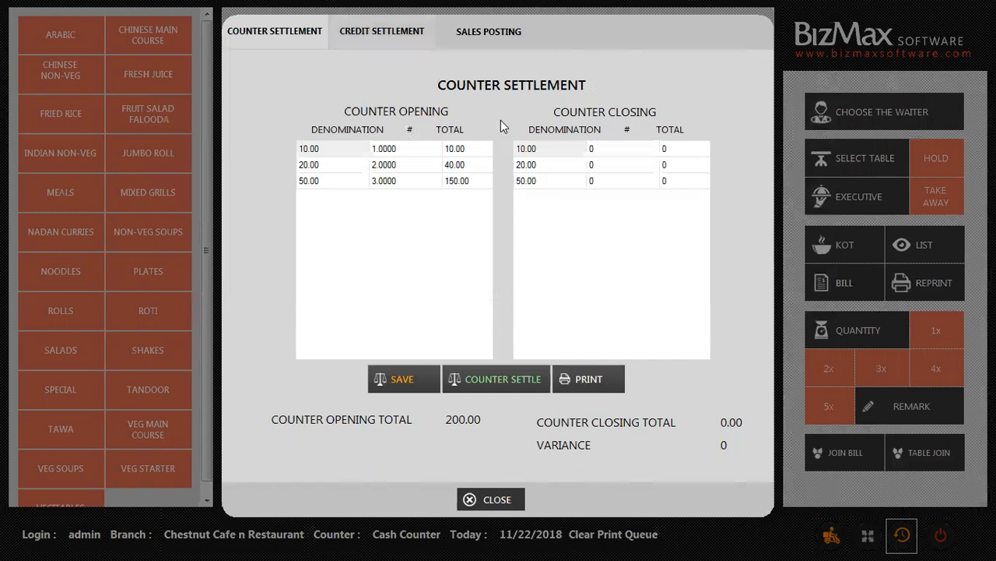
# Choose the credit customer and list their outstanding credit bills.
pyautogui.click(477, 108)
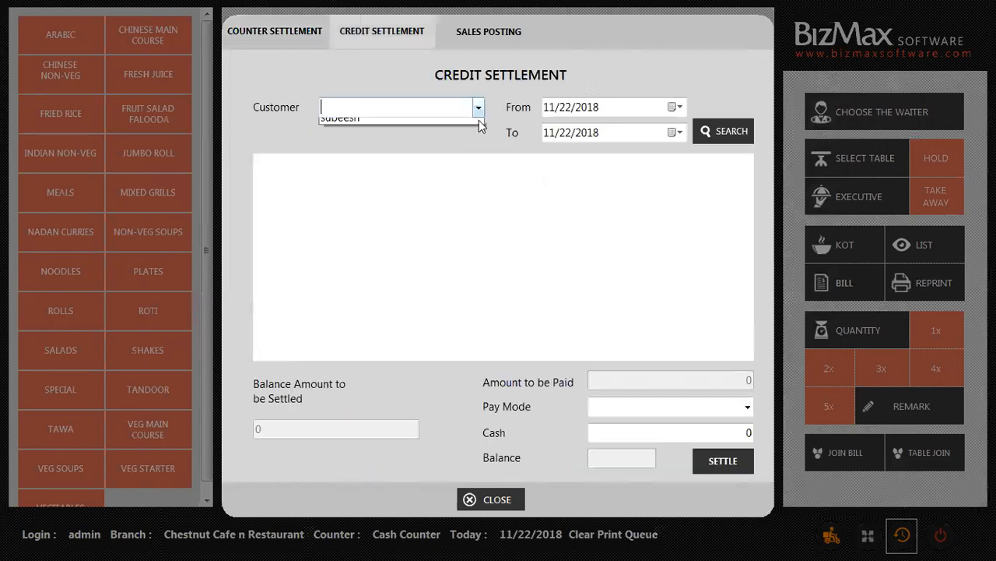
pyautogui.click(355, 124)
pyautogui.click(711, 133)
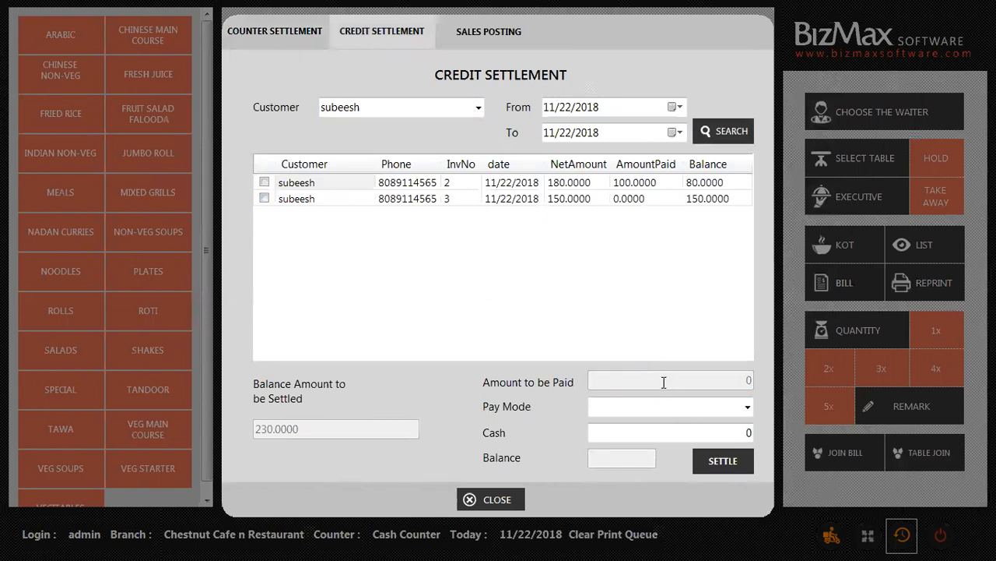
# Settle 100 in CASH against the bills, leaving invoice 3 with 130.00 outstanding.
pyautogui.click(746, 408)
pyautogui.click(630, 441)
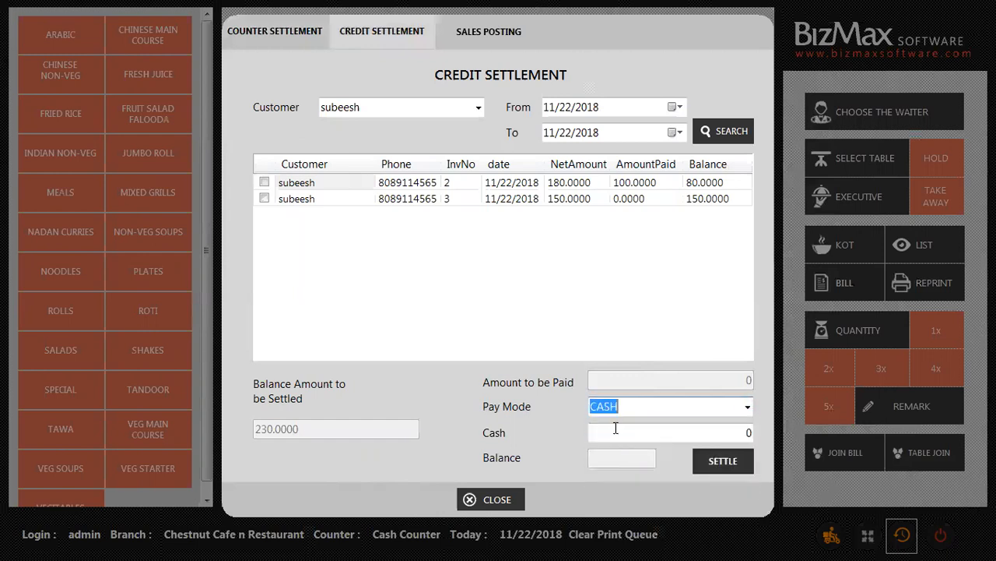
pyautogui.click(627, 436)
pyautogui.write('100')
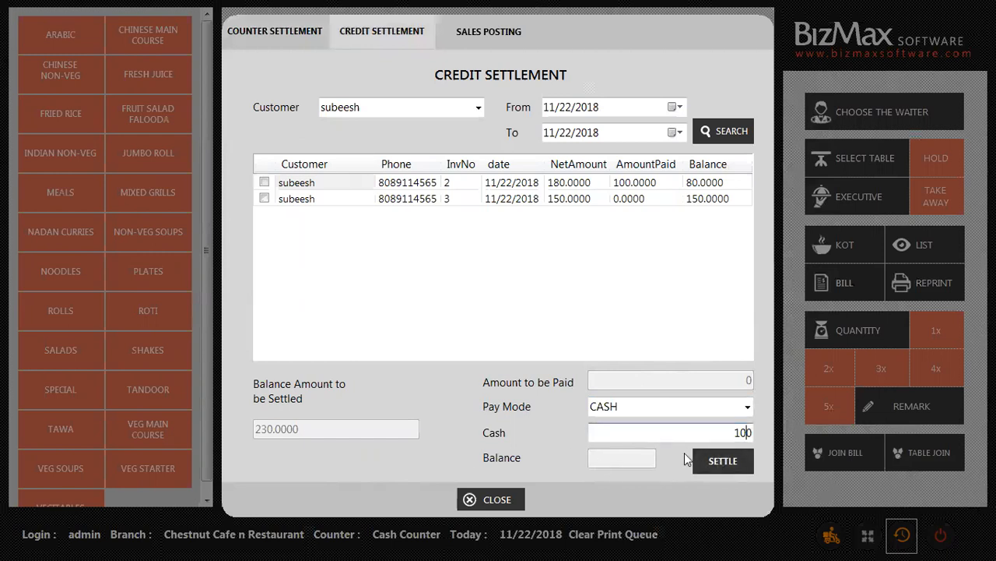
pyautogui.click(731, 462)
pyautogui.click(481, 282)
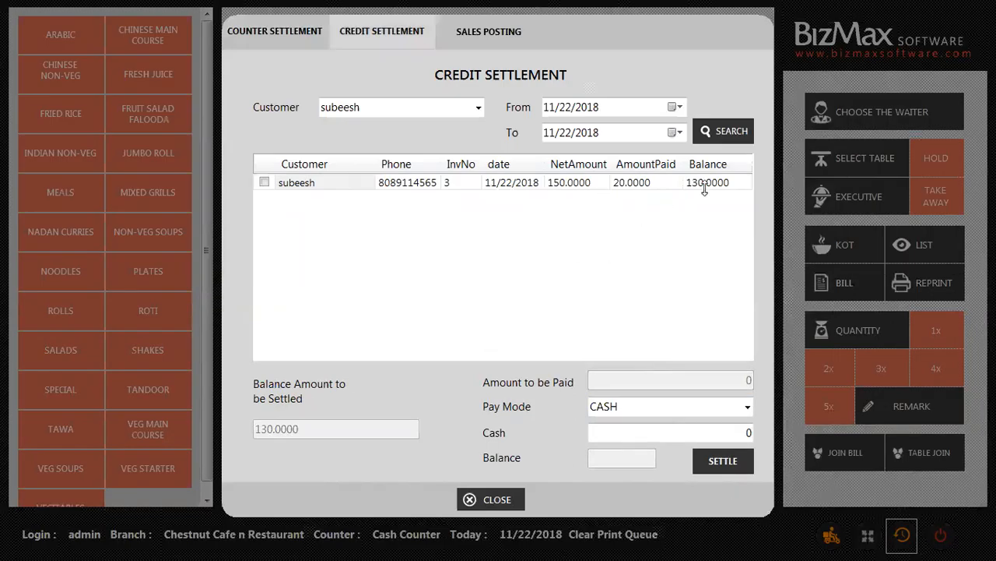
# Close credit settlement, search menu items for 'roti', and reopen Counter Settlement.
pyautogui.click(490, 500)
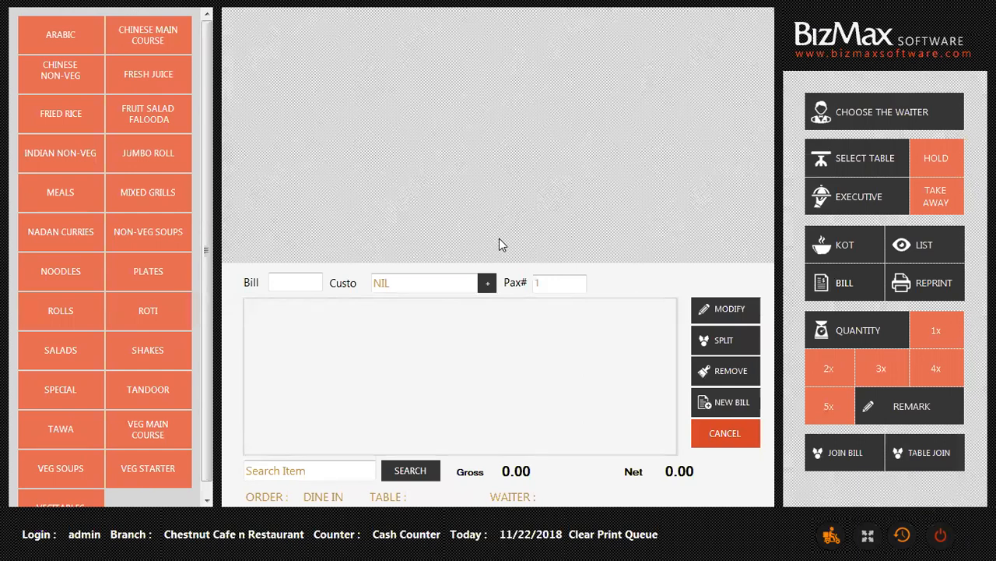
pyautogui.click(261, 464)
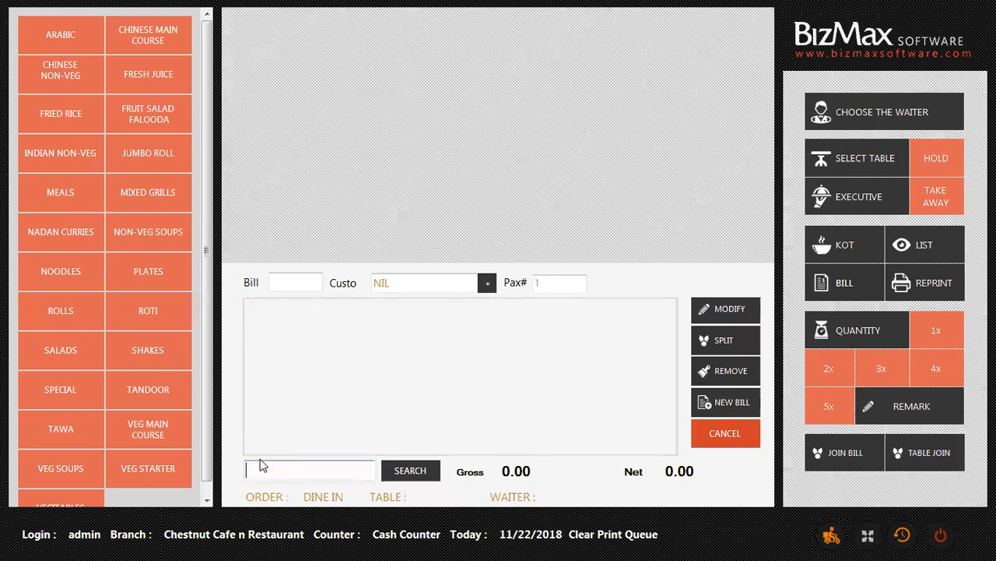
pyautogui.write('roti')
pyautogui.press('Return')
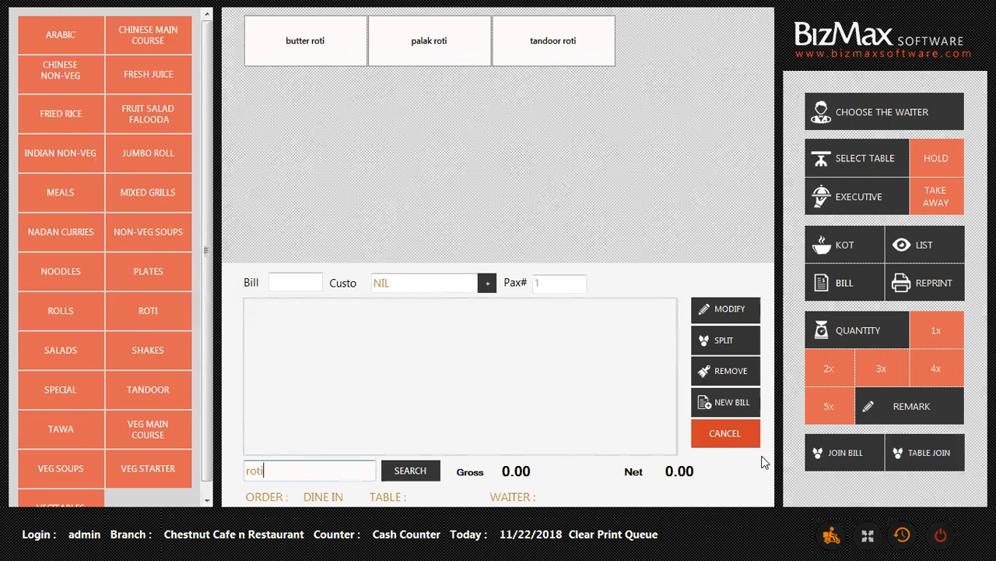
pyautogui.click(903, 535)
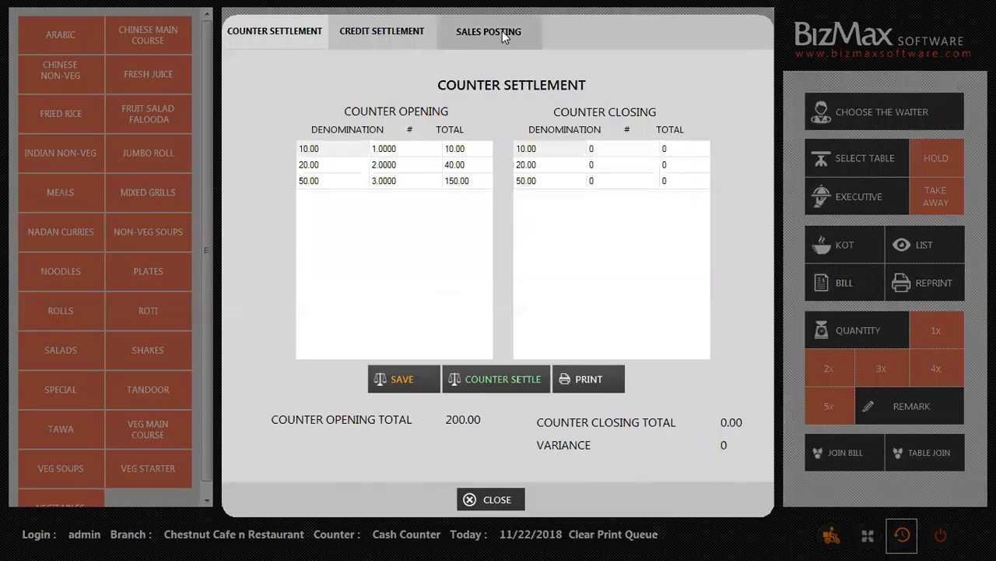
# Look over the Sales Posting form with CASH as pay mode, then close it.
pyautogui.click(501, 31)
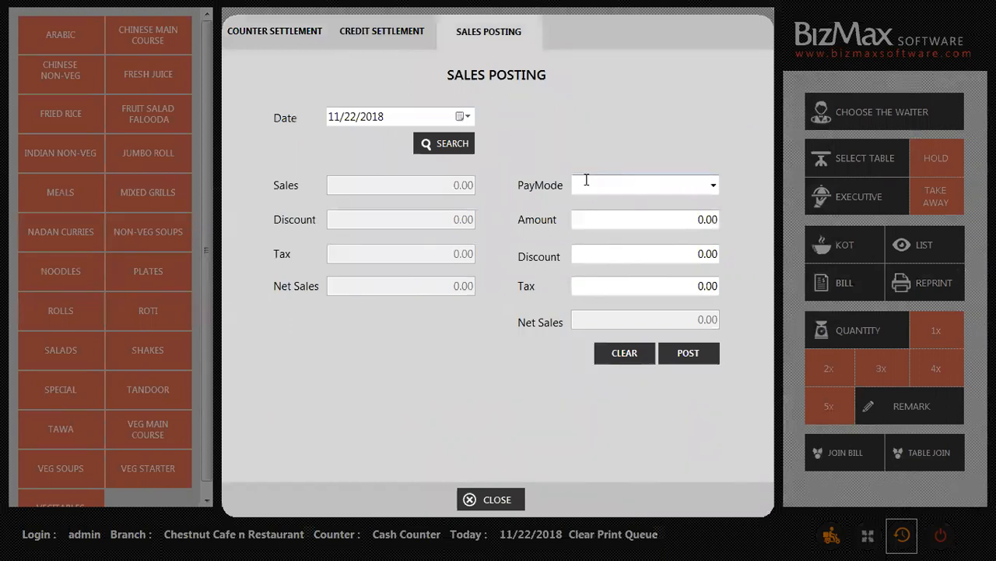
pyautogui.click(711, 186)
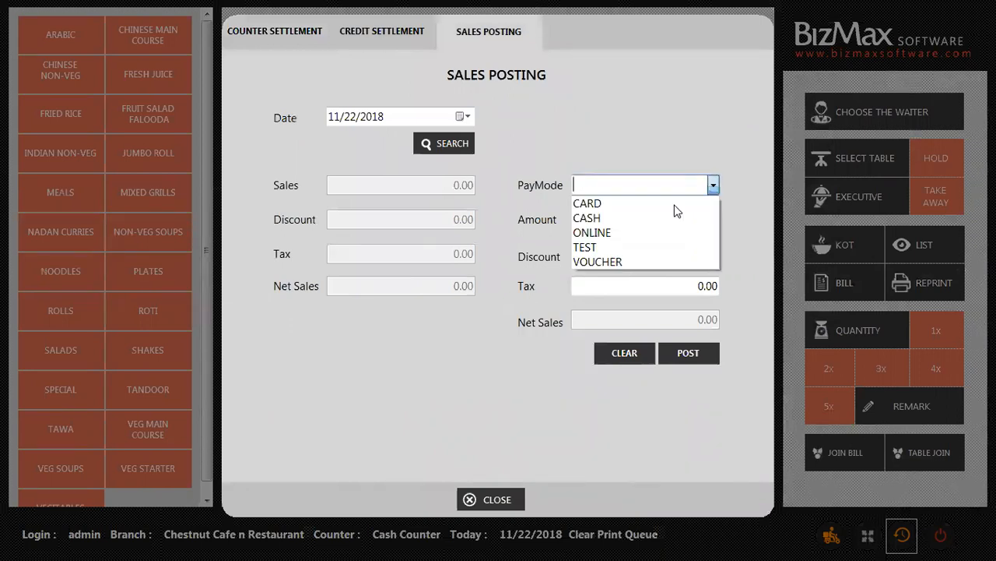
pyautogui.click(640, 216)
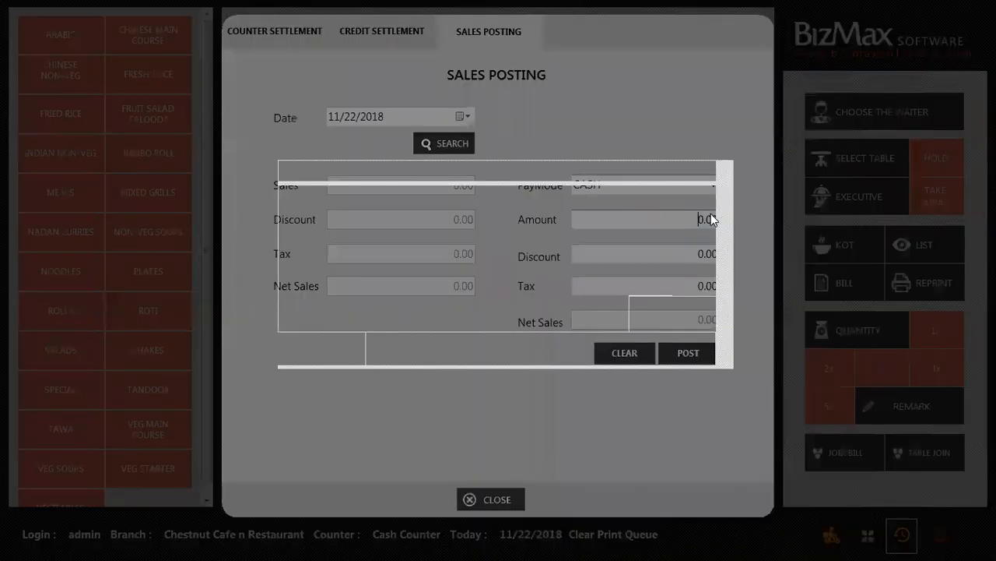
pyautogui.click(669, 343)
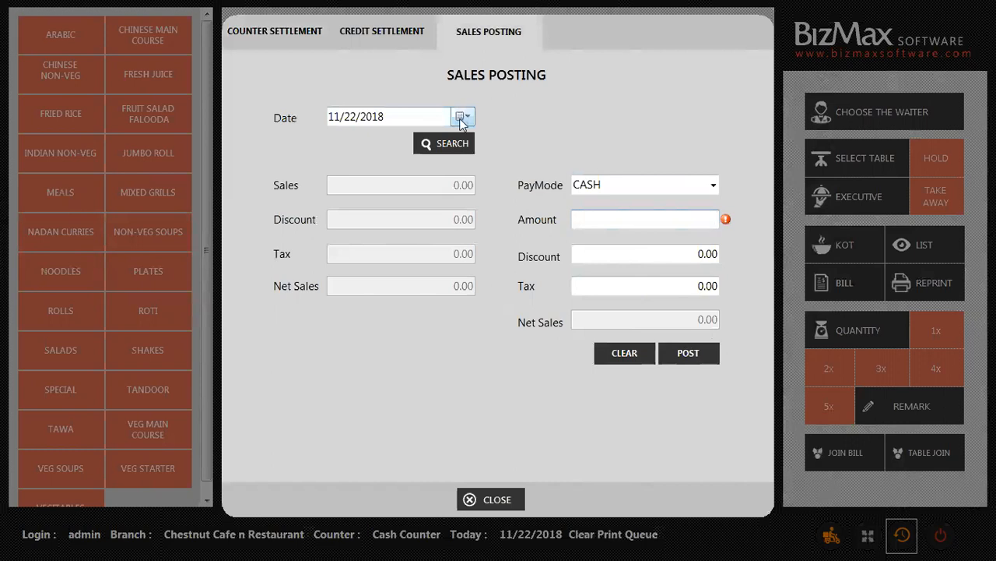
pyautogui.click(493, 502)
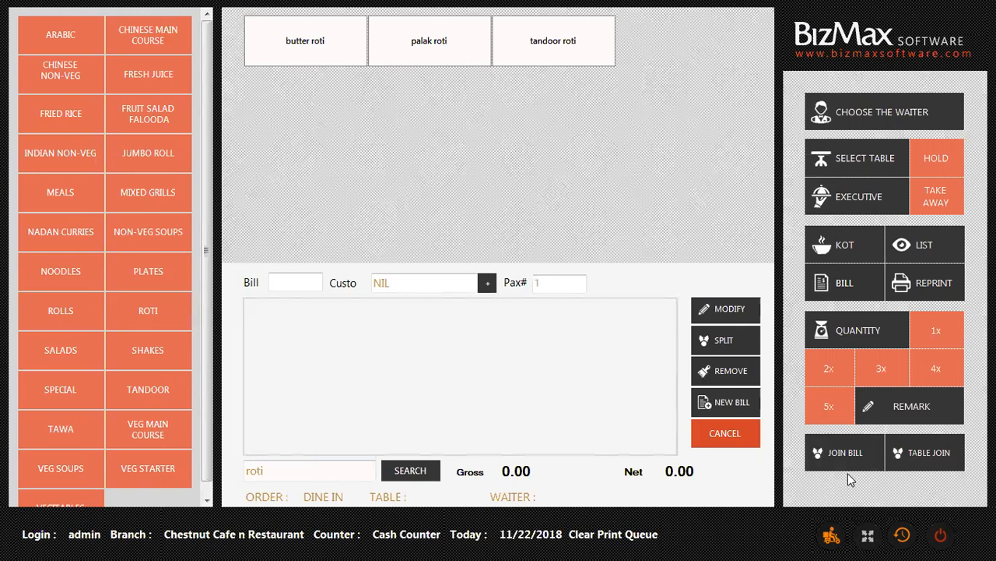
# Minimize to the desktop and restore the full-screen POS window.
pyautogui.press('super+d')
pyautogui.click(157, 543)
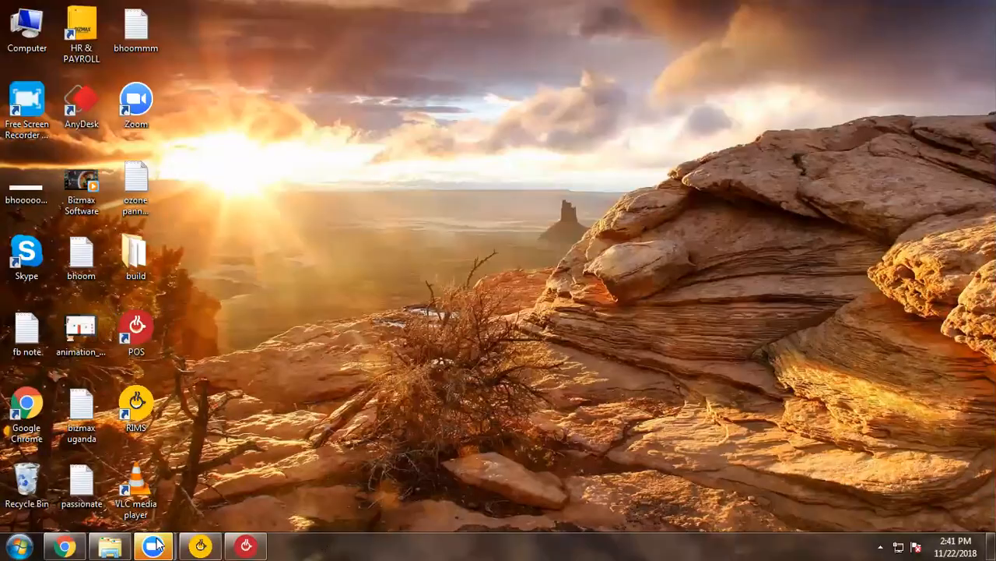
pyautogui.click(153, 458)
pyautogui.click(156, 464)
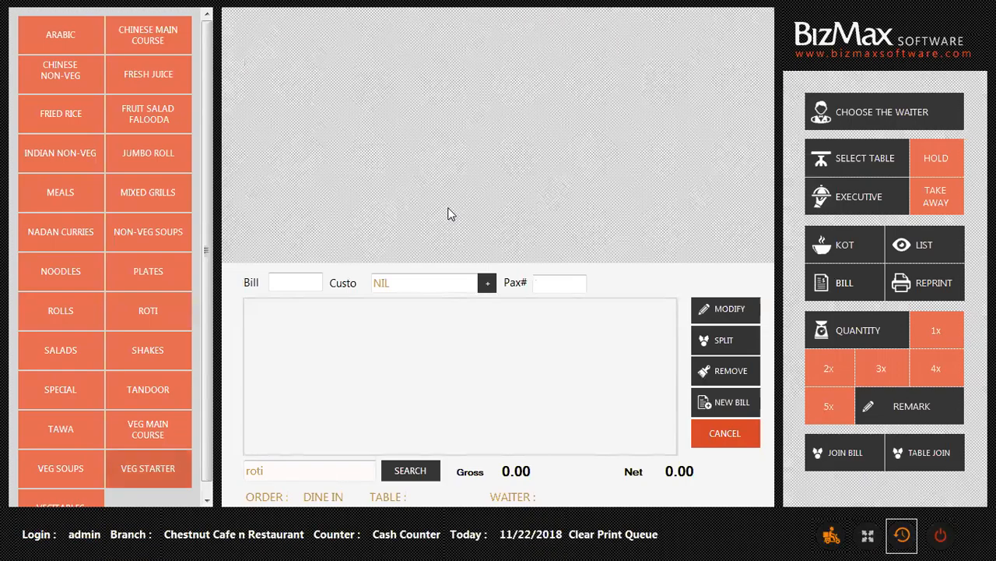